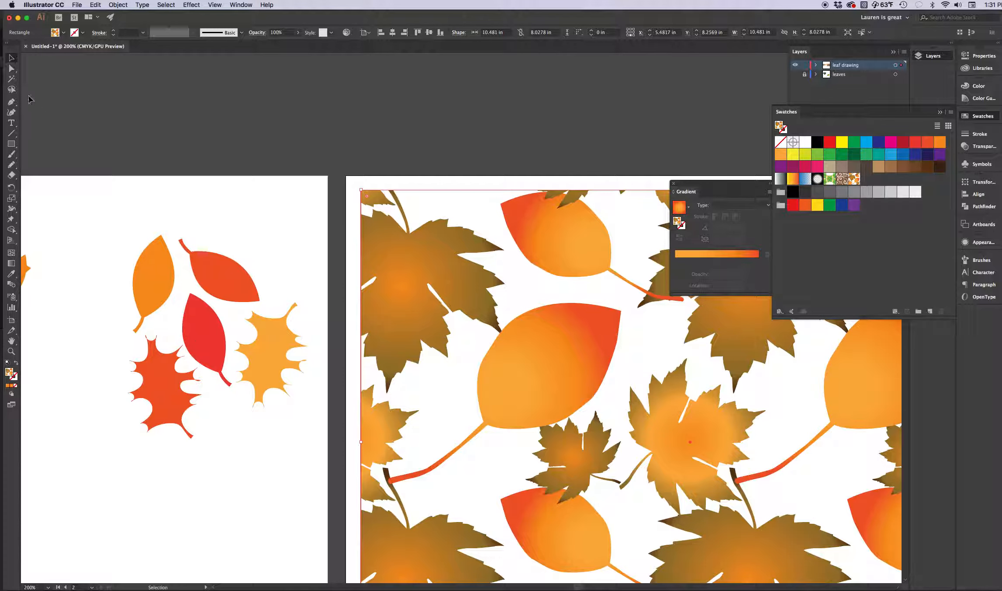
# Make a new pattern from the five orange, red and yellow leaves on the artboard.
pyautogui.moveTo(110, 231); pyautogui.dragTo(314, 409)
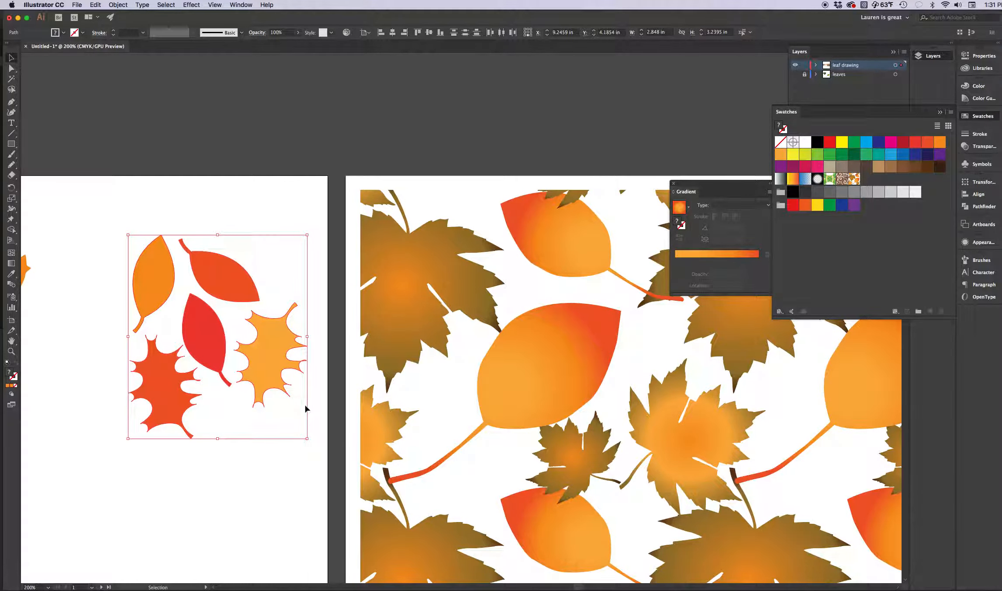
pyautogui.click(116, 4)
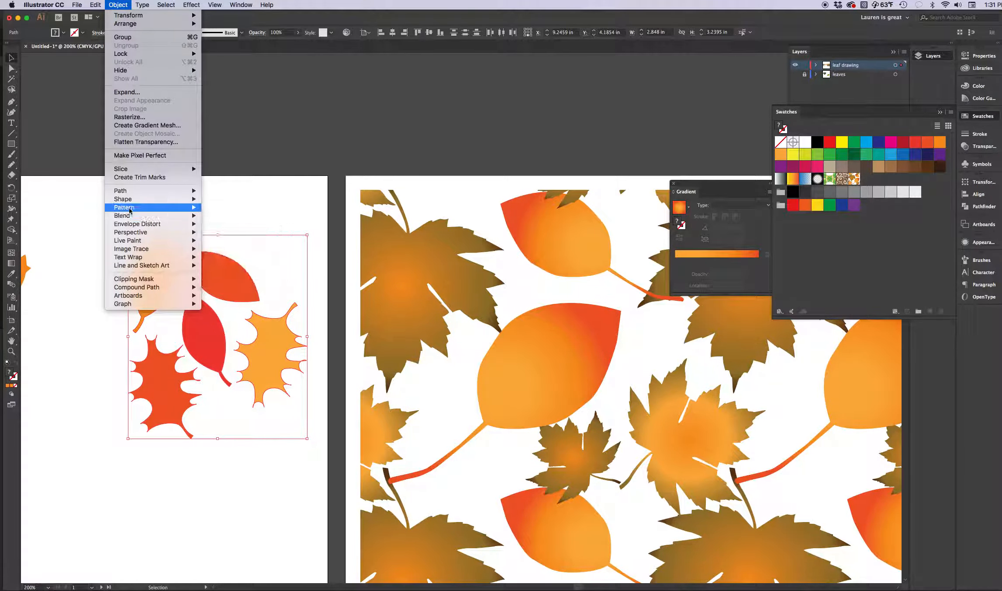
pyautogui.moveTo(129, 209)
pyautogui.click(243, 206)
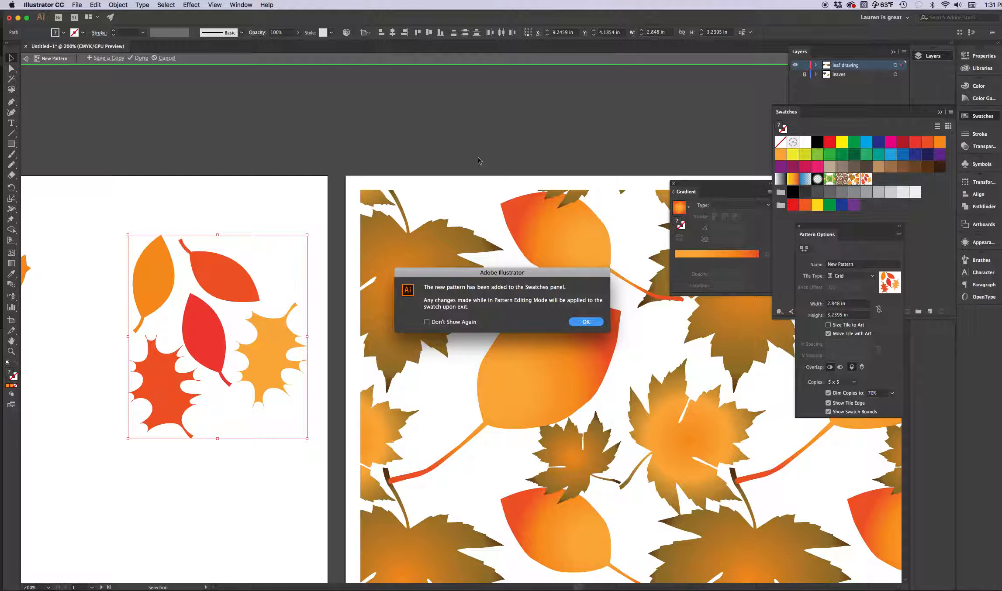
pyautogui.click(586, 322)
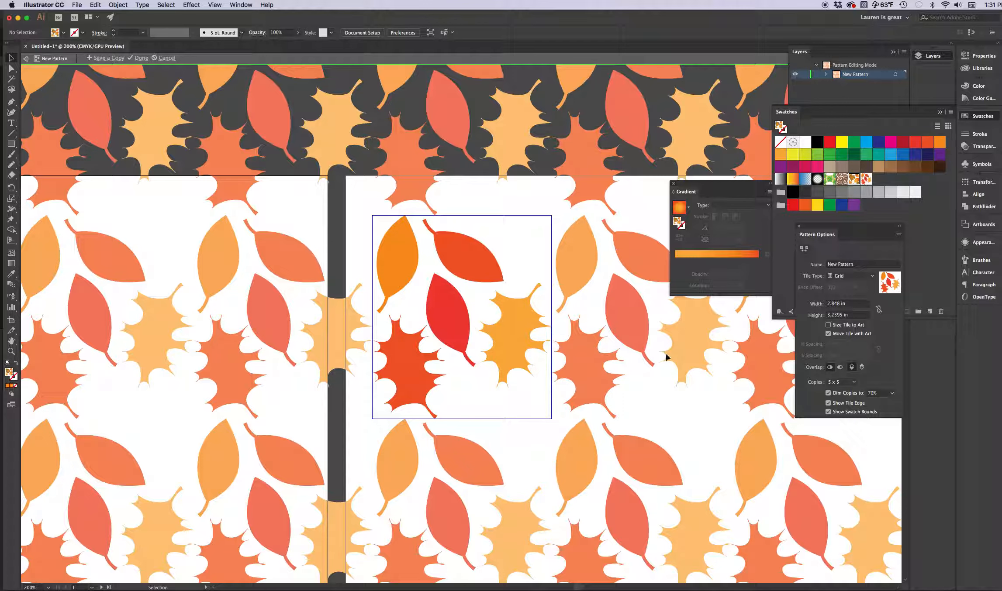
# Rotate the yellow-orange lobed leaf in the pattern tile slightly clockwise.
pyautogui.click(513, 343)
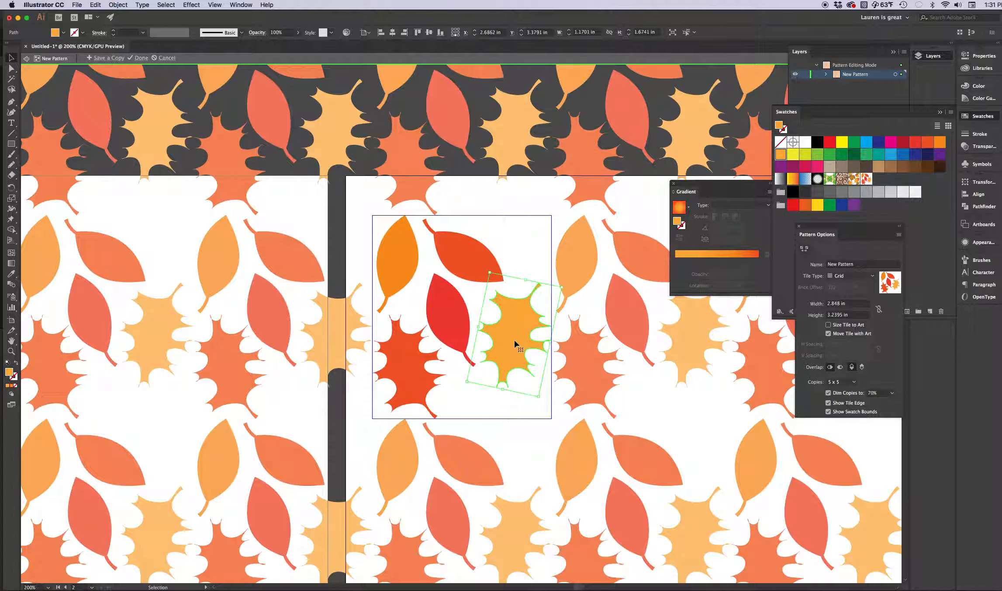
pyautogui.moveTo(564, 284); pyautogui.dragTo(573, 294)
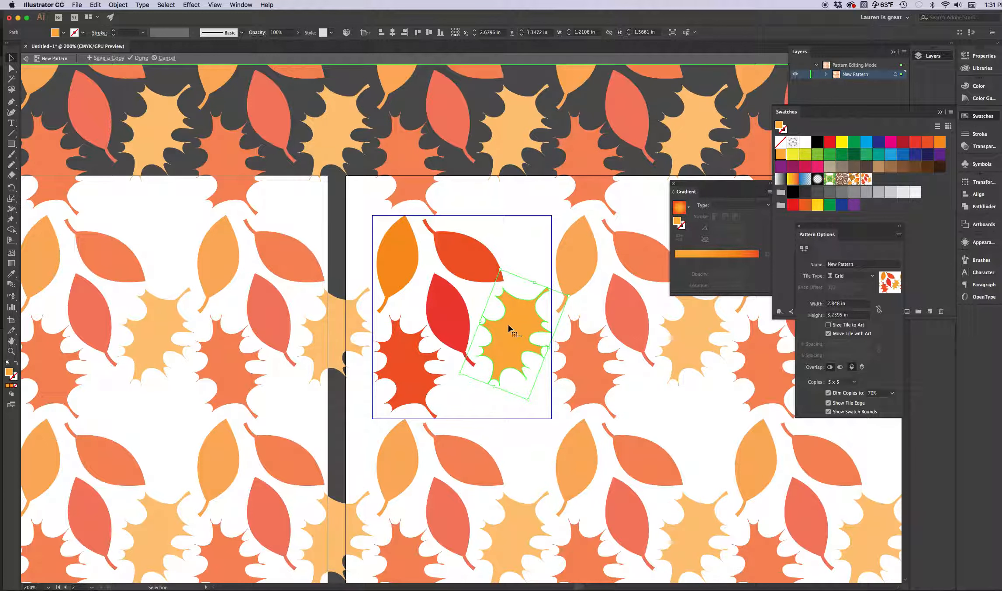
# Duplicate the red leaf, shrink and rotate the copy to about 1.13 in wide, and place it across the tile's lower edge.
pyautogui.click(439, 301)
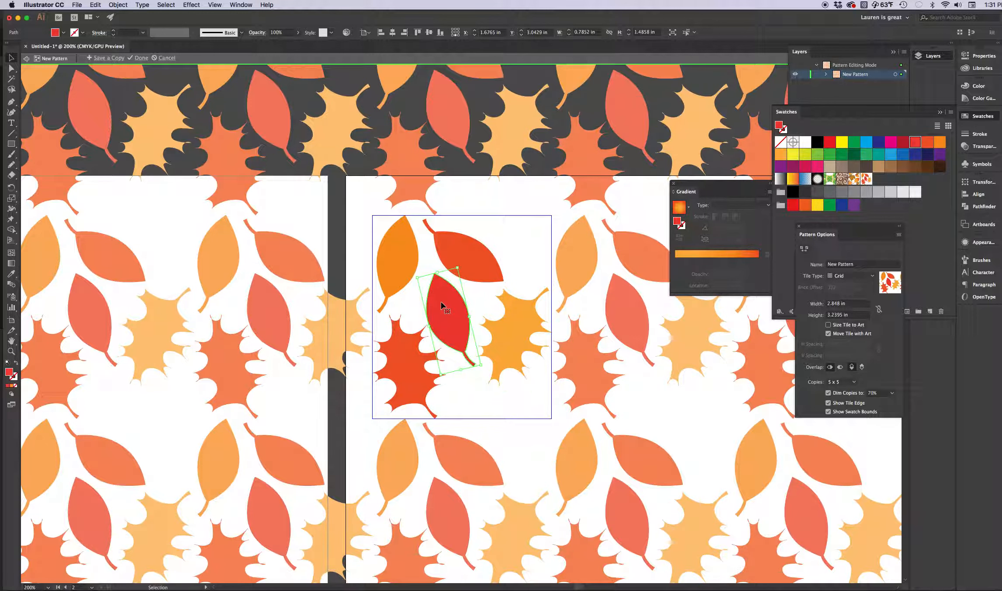
pyautogui.moveTo(443, 305); pyautogui.dragTo(475, 402)
pyautogui.click(518, 466)
pyautogui.click(500, 457)
pyautogui.moveTo(519, 465); pyautogui.dragTo(480, 412)
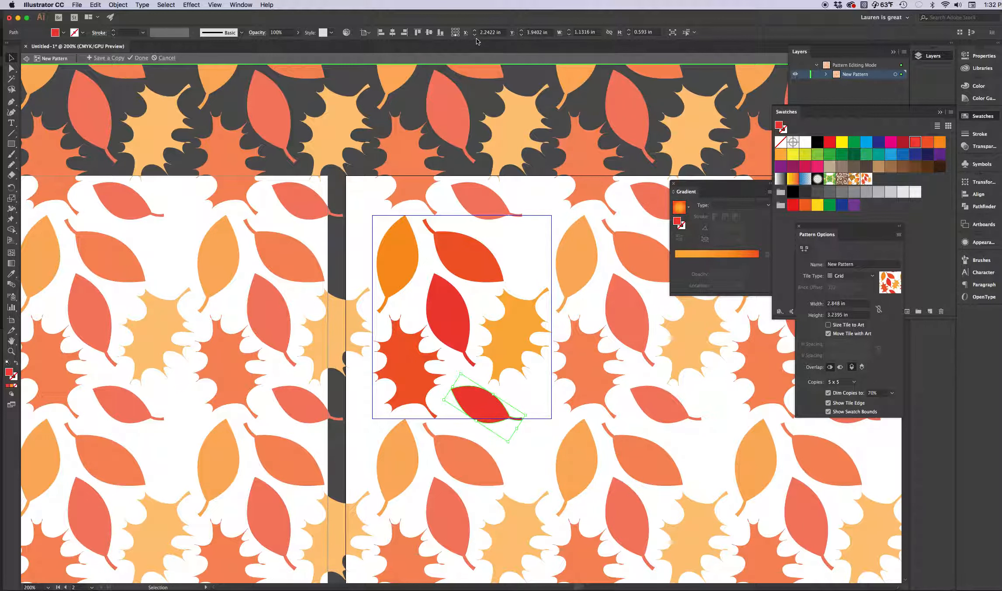
# Set the small red leaf copy to 59% opacity and bring it to the front, overlapping the yellow-orange leaf's lower tip.
pyautogui.click(300, 33)
pyautogui.moveTo(297, 44); pyautogui.dragTo(283, 45)
pyautogui.moveTo(485, 407); pyautogui.dragTo(509, 395)
pyautogui.rightClick(510, 395)
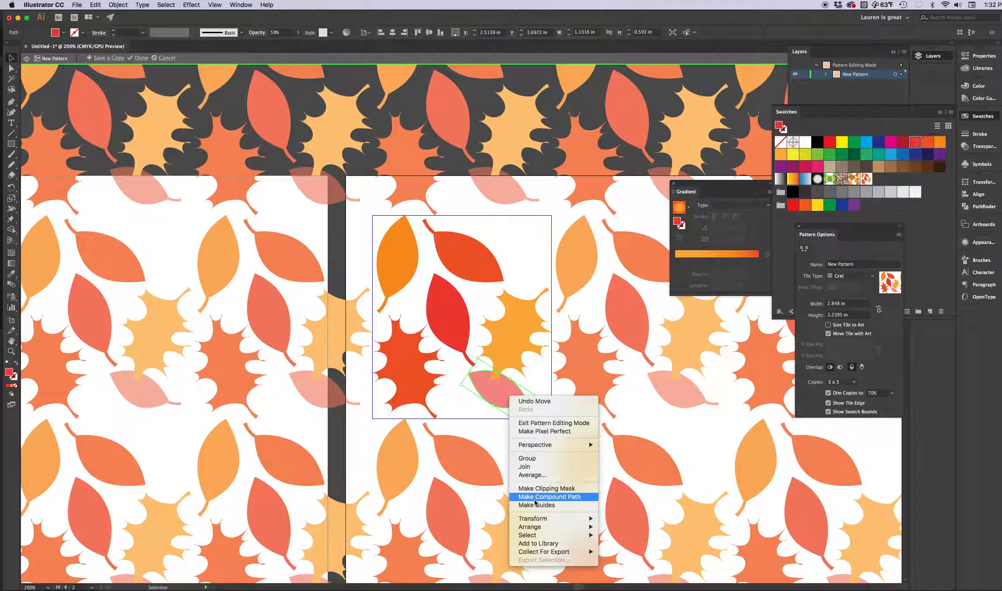
pyautogui.moveTo(541, 527)
pyautogui.click(633, 530)
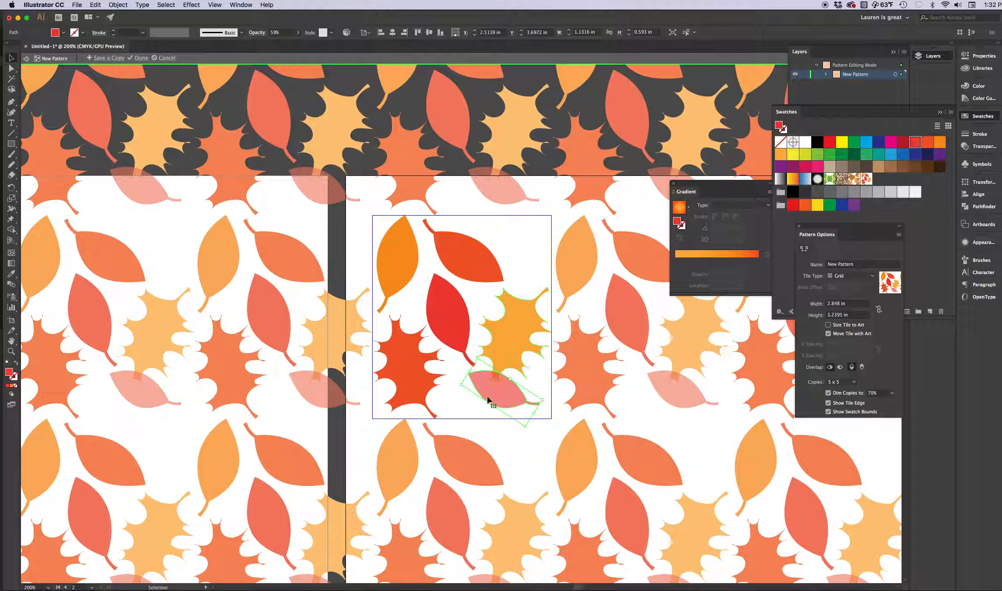
# Duplicate the orange oval leaf into the tile's upper-right area, rotate the copy and reflect it across the vertical axis.
pyautogui.click(397, 256)
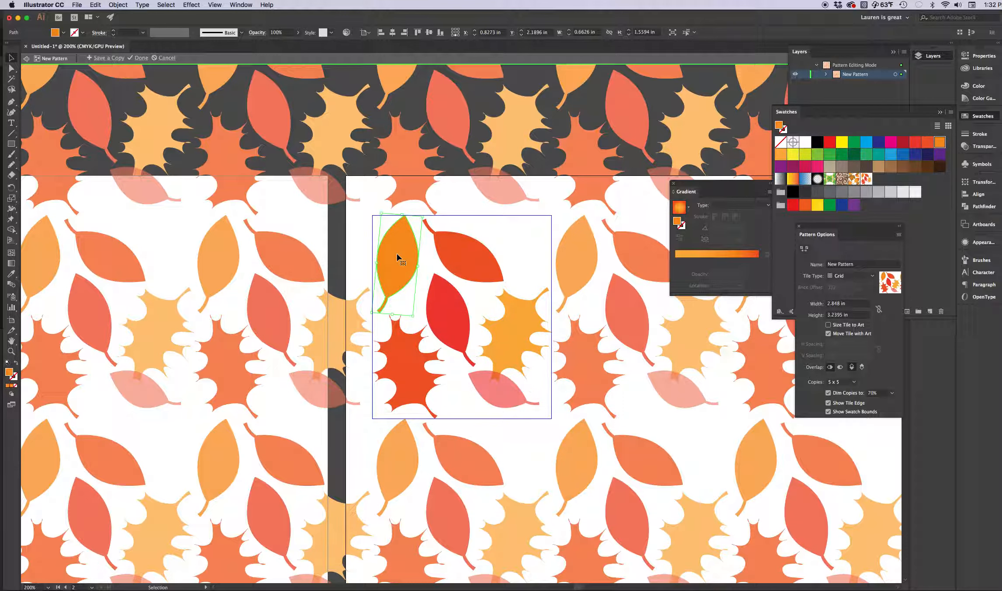
pyautogui.moveTo(397, 256); pyautogui.dragTo(533, 247)
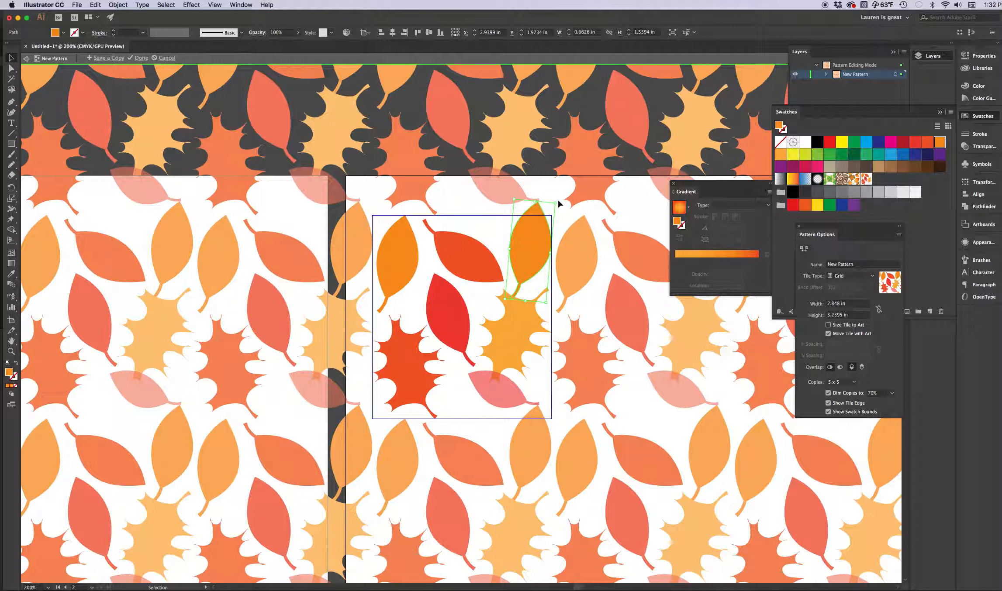
pyautogui.moveTo(560, 200); pyautogui.dragTo(508, 266)
pyautogui.rightClick(523, 261)
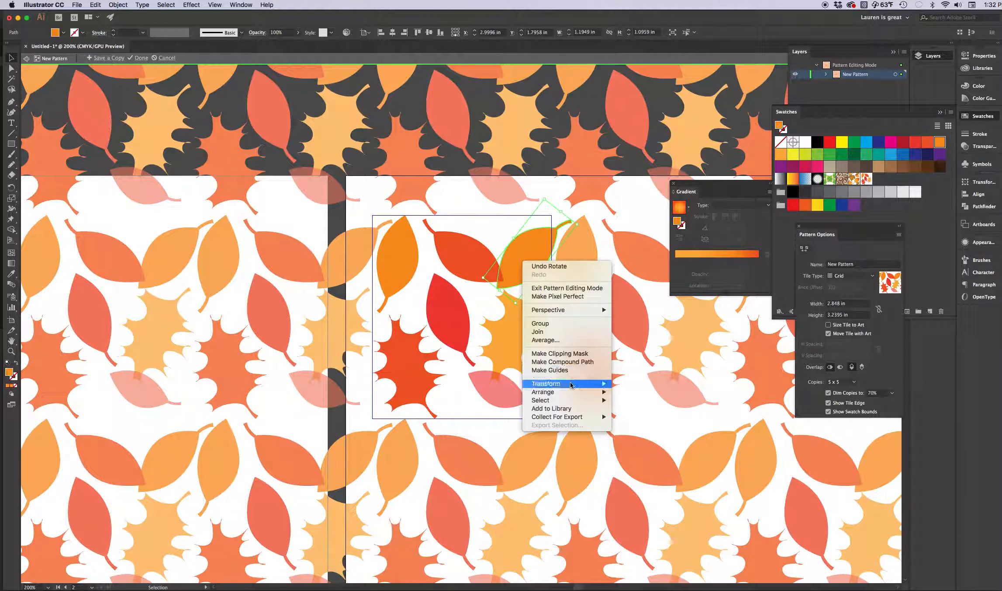
pyautogui.moveTo(572, 385)
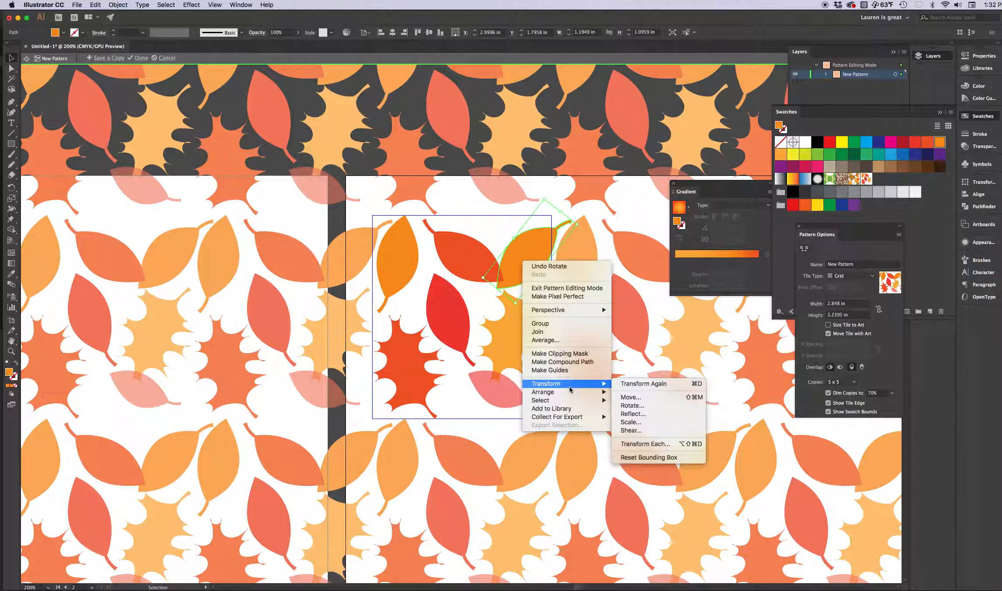
pyautogui.click(638, 415)
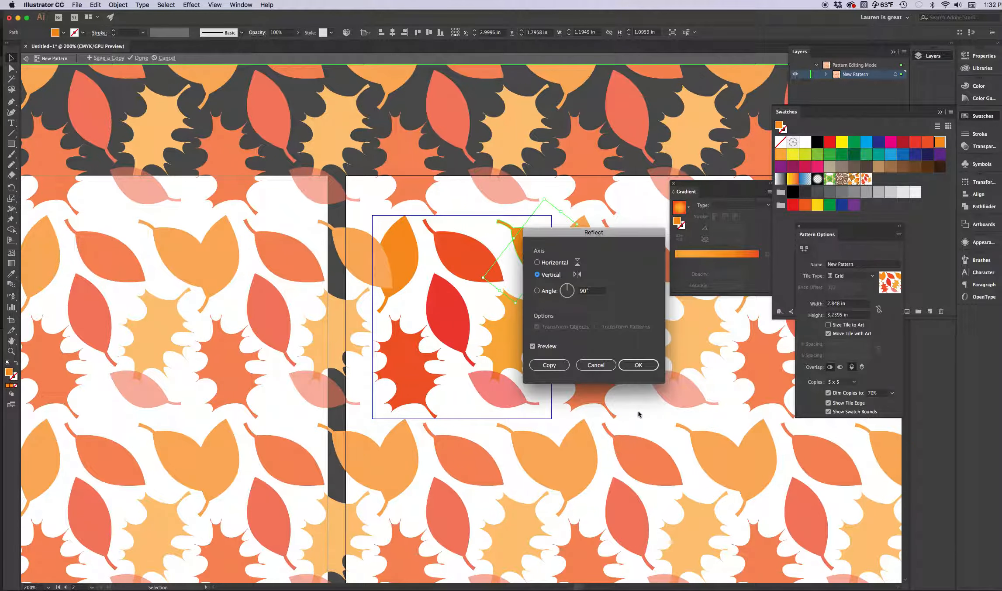
pyautogui.click(640, 365)
# Rotate the mirrored orange copy, shrink it to about 0.87 in wide and place it over the orange-red oval leaf's upper edge.
pyautogui.moveTo(523, 195); pyautogui.dragTo(577, 211)
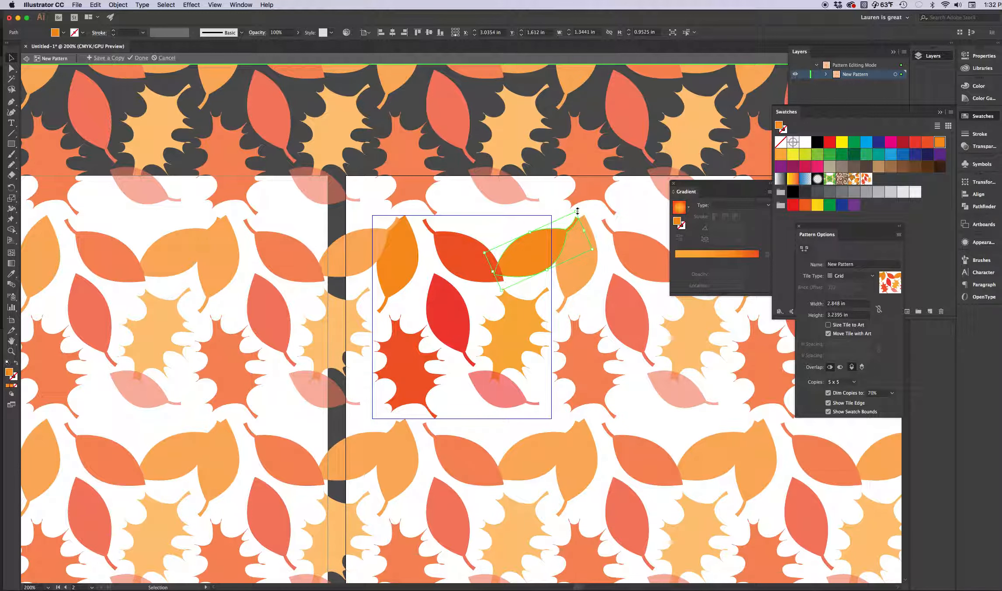
pyautogui.moveTo(576, 209); pyautogui.dragTo(567, 225)
pyautogui.moveTo(523, 267); pyautogui.dragTo(496, 232)
# Set the small orange leaf copy to 51% opacity and bring it to the front.
pyautogui.click(298, 33)
pyautogui.moveTo(295, 43); pyautogui.dragTo(281, 43)
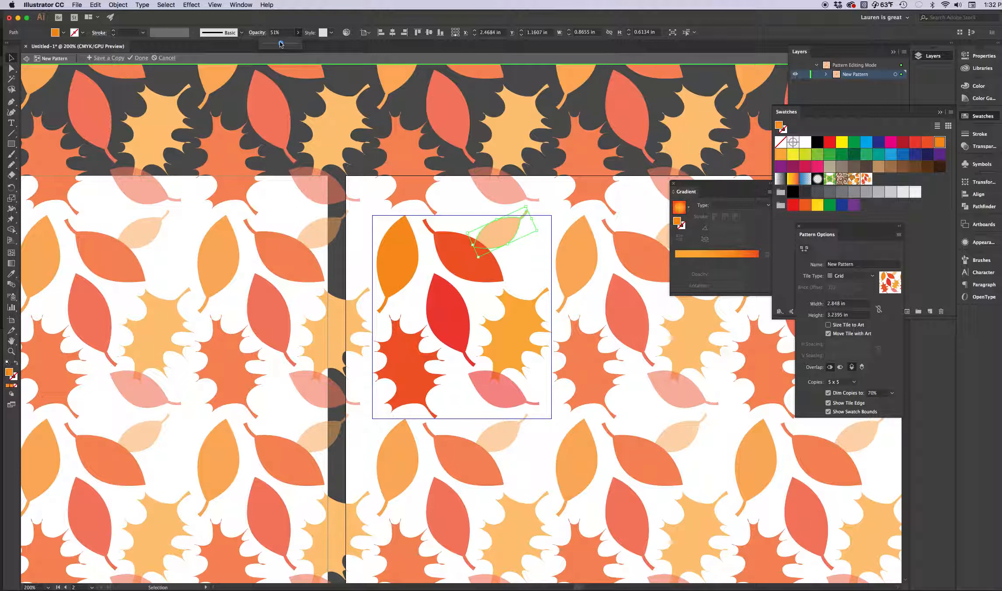
pyautogui.rightClick(495, 236)
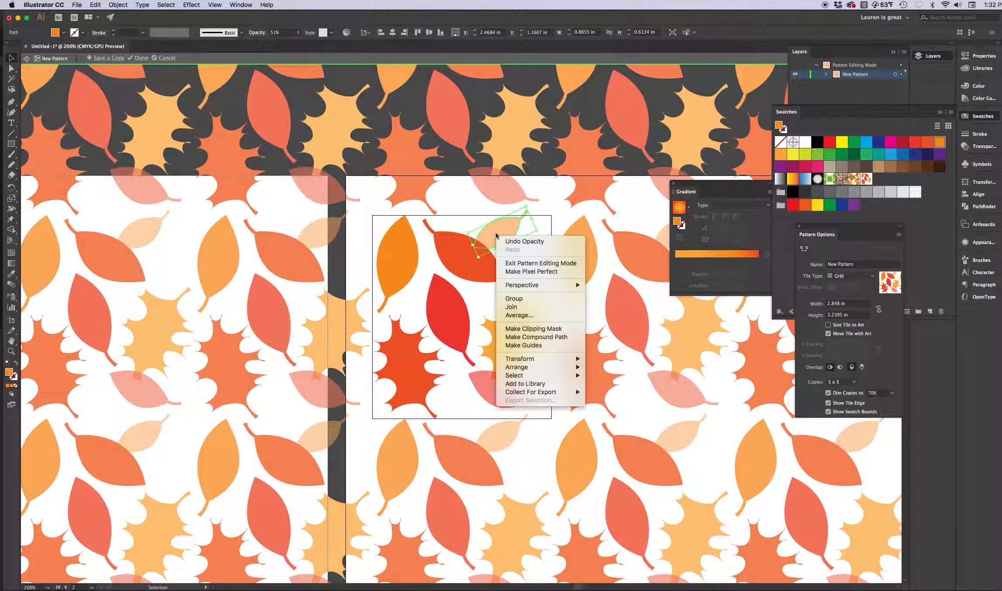
pyautogui.moveTo(542, 368)
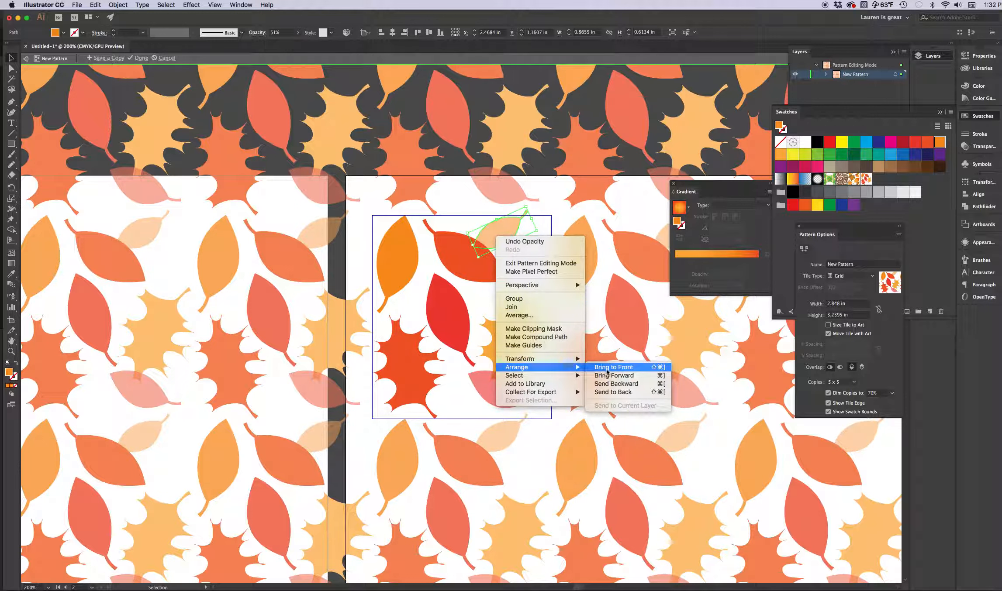
pyautogui.click(607, 369)
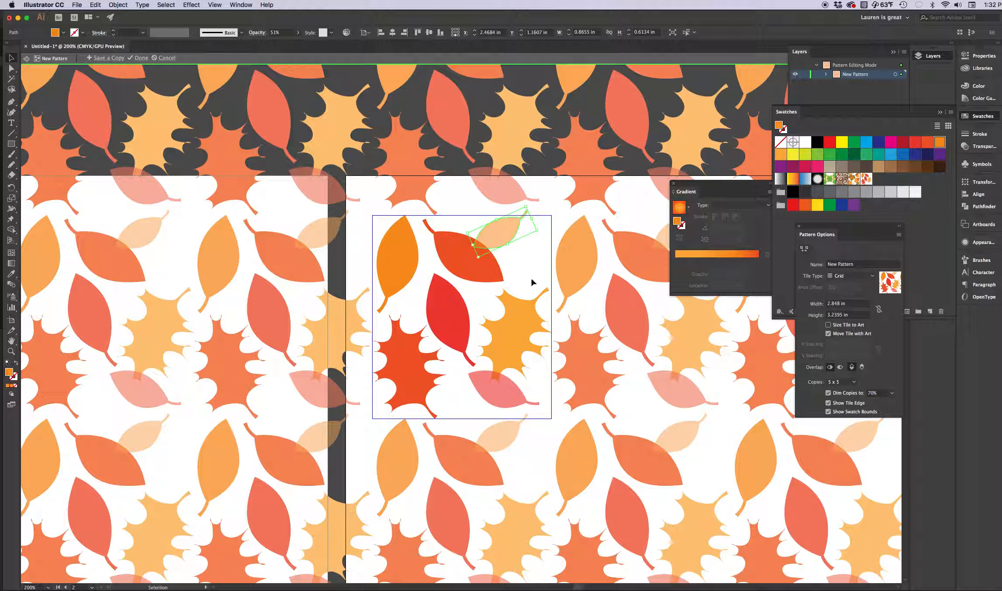
# Duplicate the orange-red lobed leaf upward over its neighbours, rotate the copy counterclockwise and set its opacity to 49%.
pyautogui.click(402, 363)
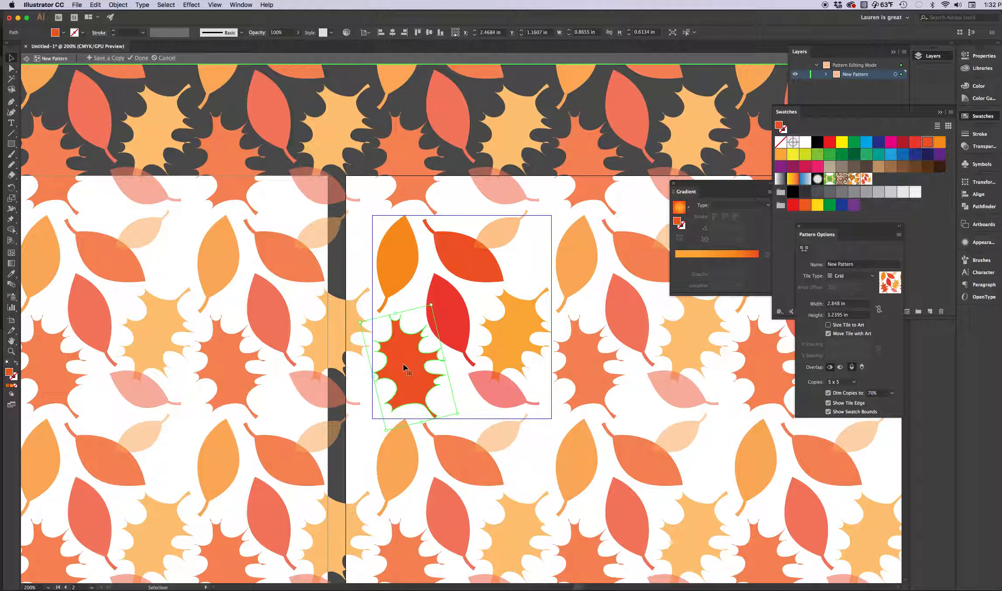
pyautogui.moveTo(403, 358); pyautogui.dragTo(412, 294)
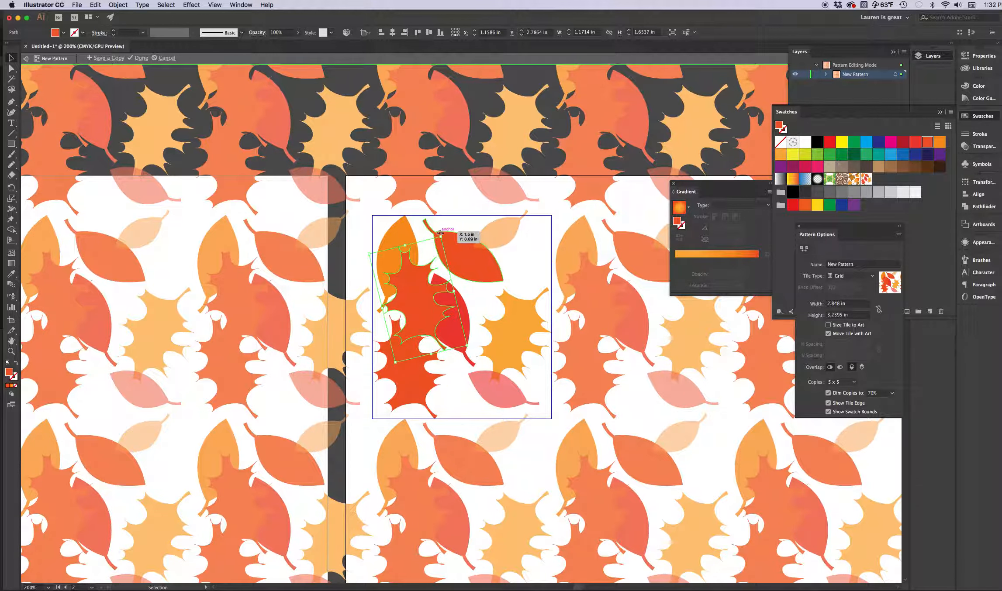
pyautogui.moveTo(441, 236); pyautogui.dragTo(351, 291)
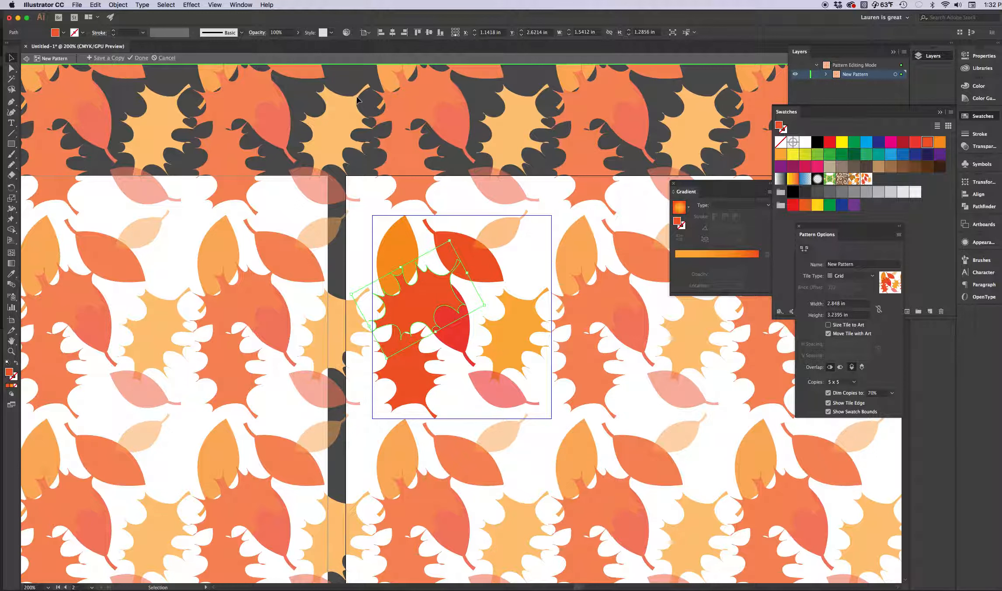
pyautogui.click(298, 33)
pyautogui.moveTo(292, 45); pyautogui.dragTo(268, 47)
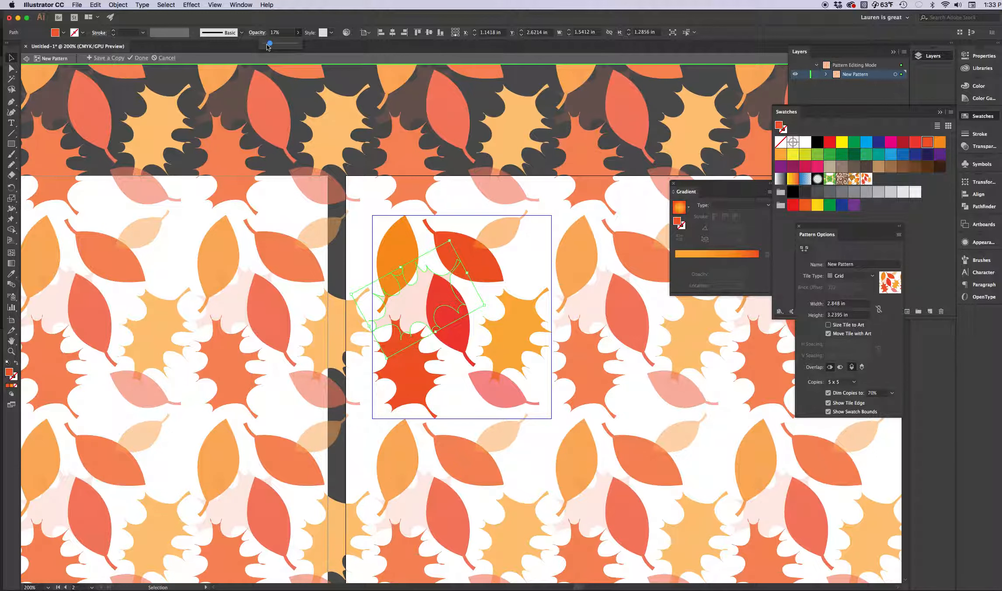
pyautogui.moveTo(269, 43); pyautogui.dragTo(280, 44)
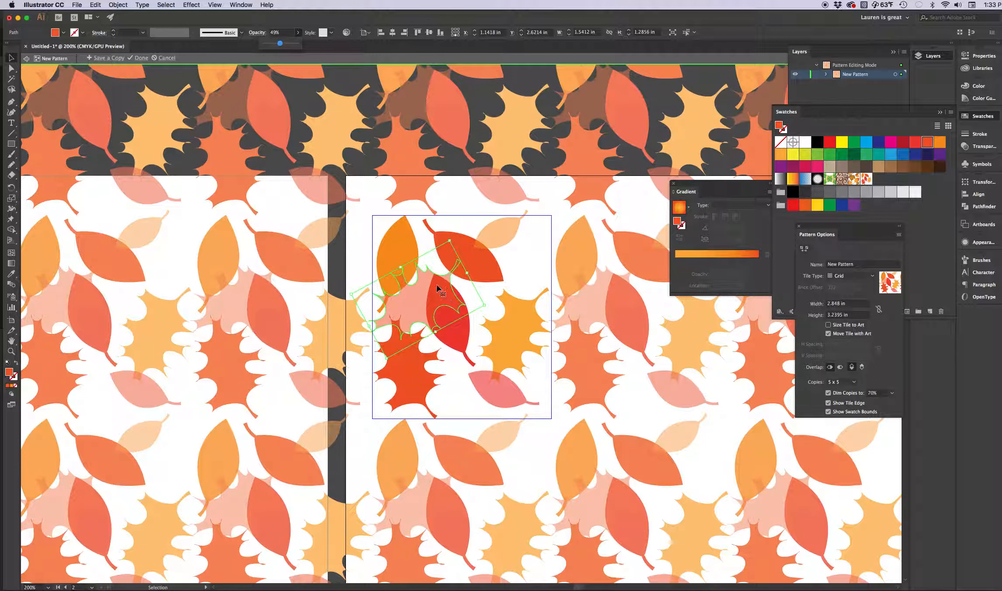
# Duplicate the large red leaf over the yellow-orange lobed leaf and rotate the copy until it lies nearly horizontal.
pyautogui.click(393, 249)
pyautogui.click(459, 321)
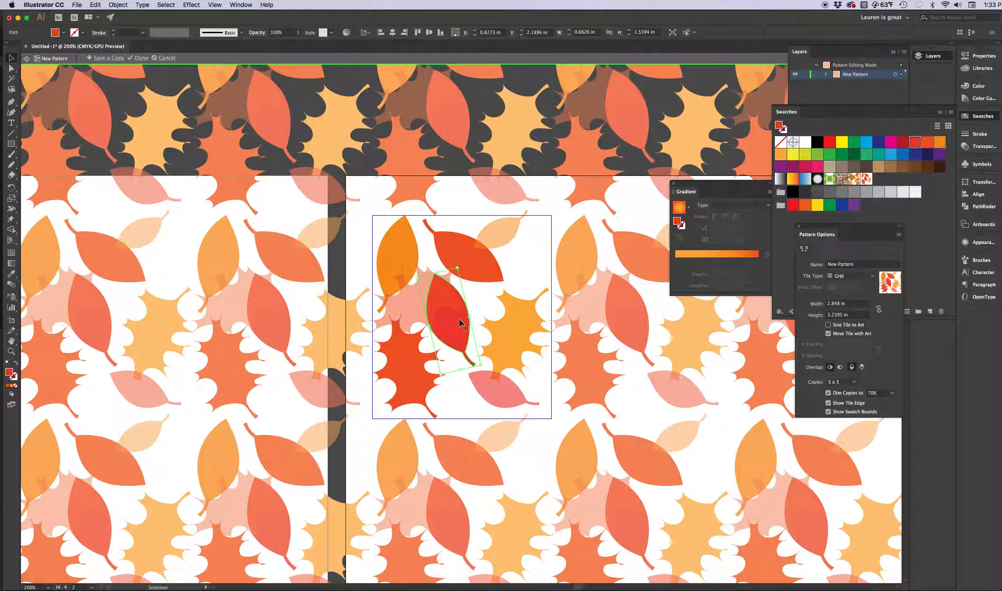
pyautogui.moveTo(461, 318); pyautogui.dragTo(518, 310)
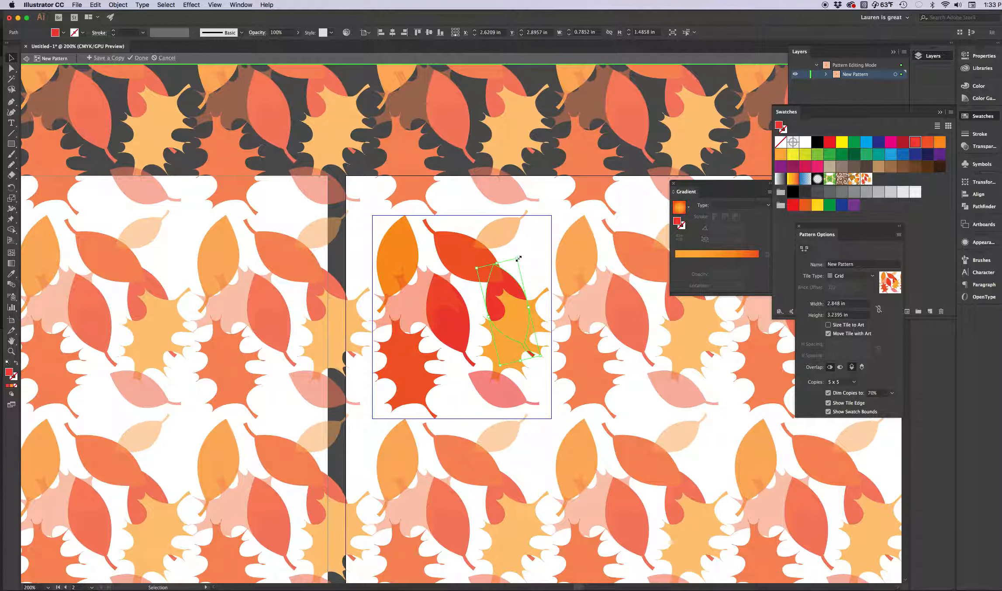
pyautogui.moveTo(520, 255); pyautogui.dragTo(482, 307)
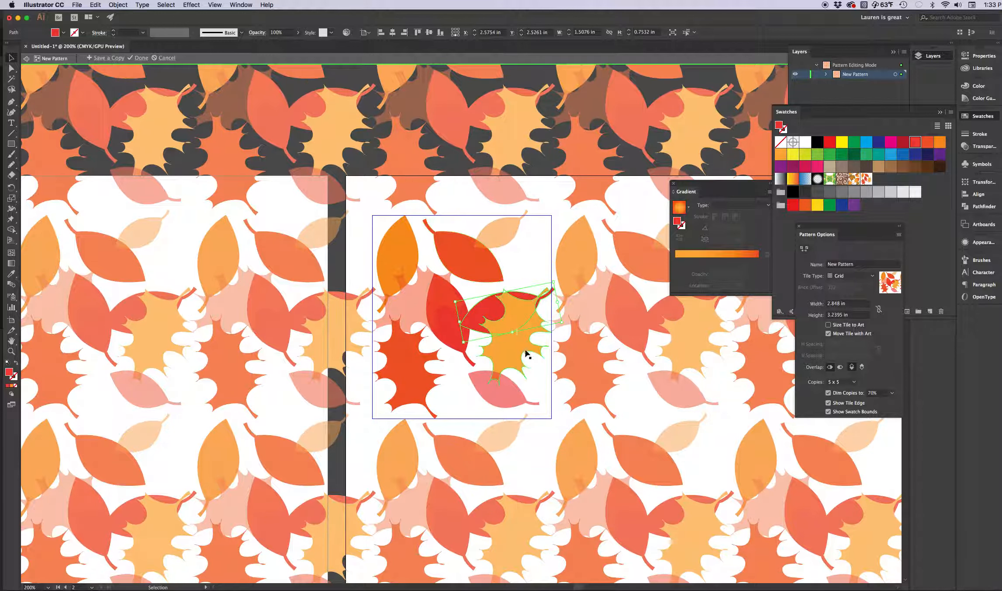
# Bring the nearly horizontal red leaf copy to the front and set its opacity to 44%.
pyautogui.rightClick(479, 308)
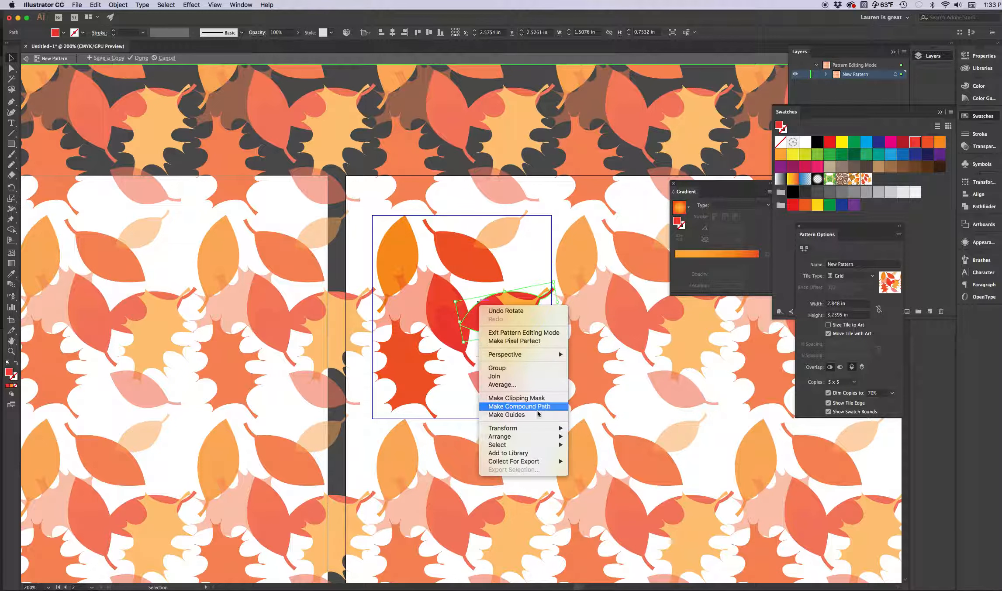
pyautogui.moveTo(533, 429)
pyautogui.moveTo(564, 436)
pyautogui.click(594, 437)
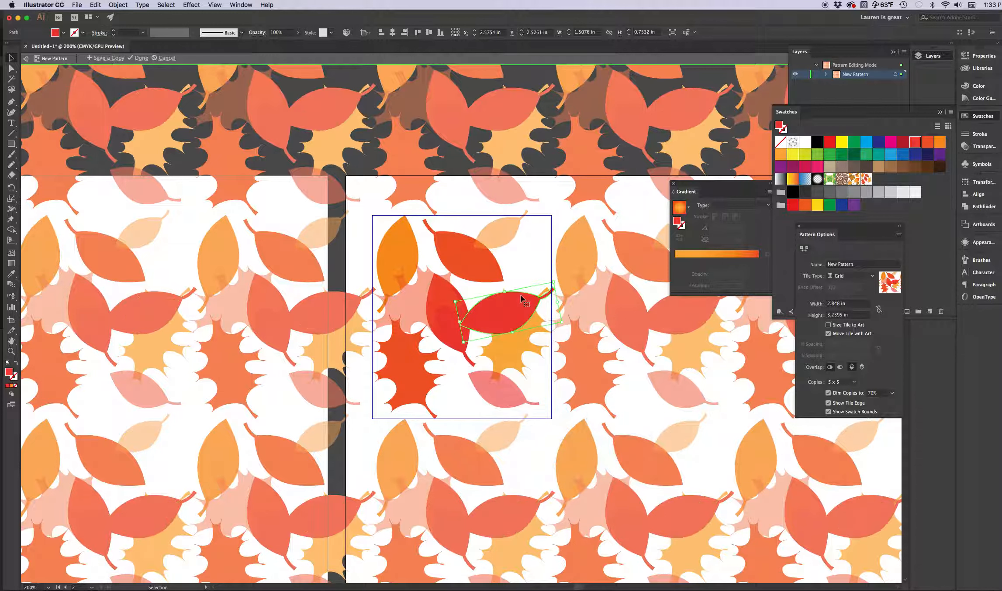
pyautogui.click(300, 34)
pyautogui.moveTo(301, 44); pyautogui.dragTo(274, 48)
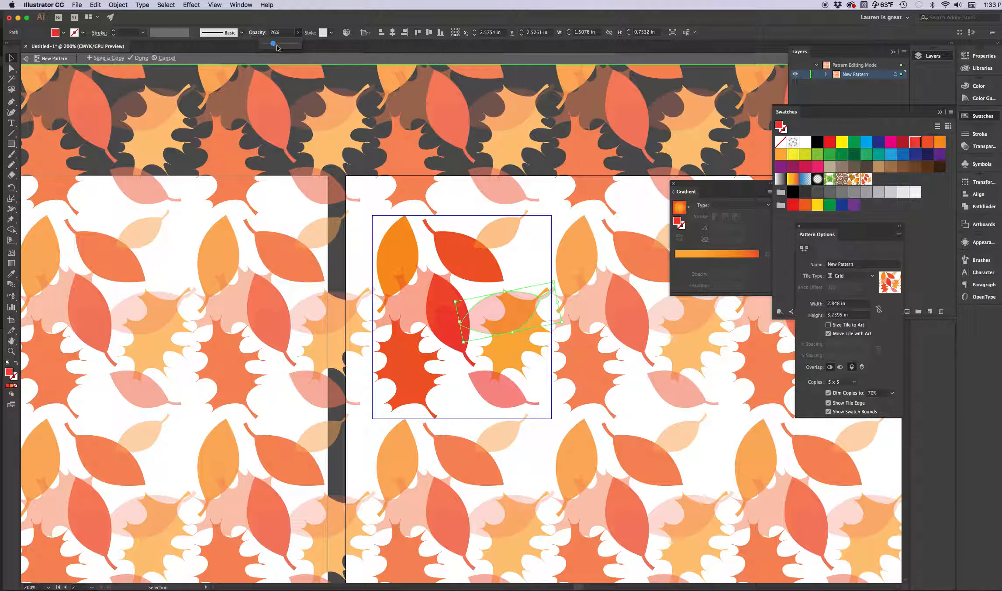
pyautogui.click(278, 44)
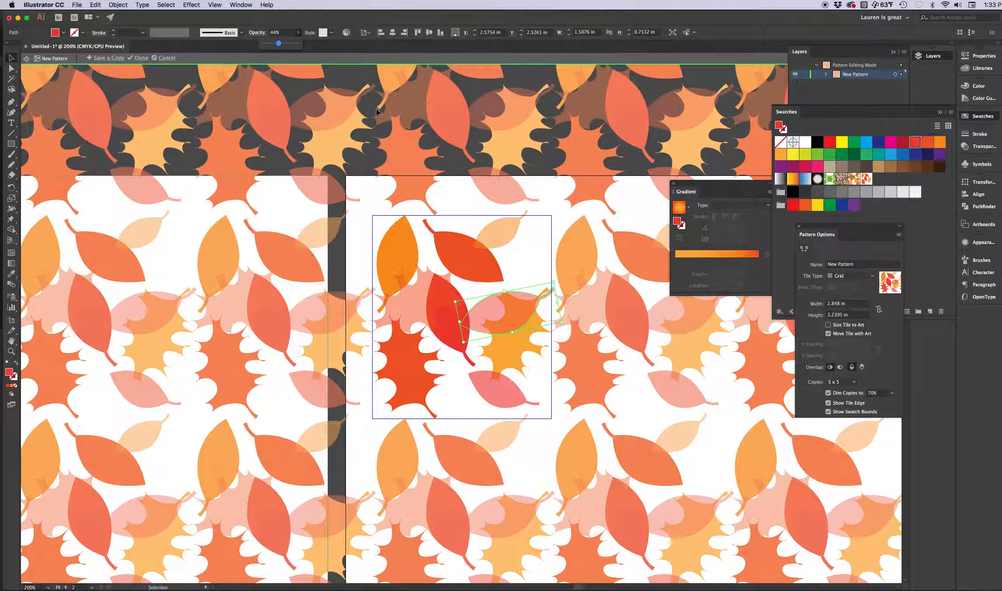
# Rotate the translucent red copy counterclockwise and move it up between the orange-red oval leaf and the yellow-orange leaf.
pyautogui.moveTo(553, 278); pyautogui.dragTo(537, 269)
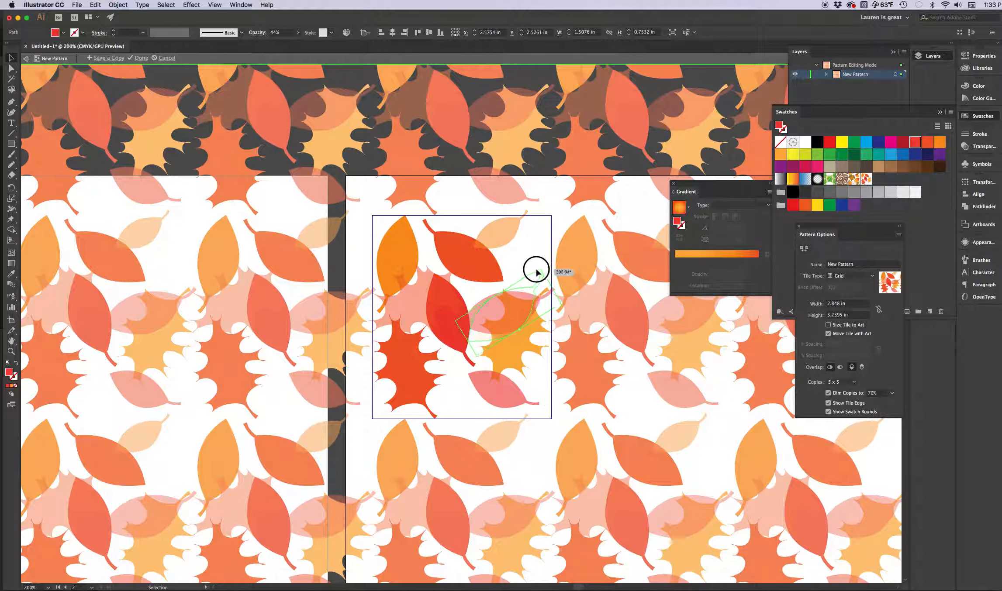
pyautogui.moveTo(506, 313); pyautogui.dragTo(512, 286)
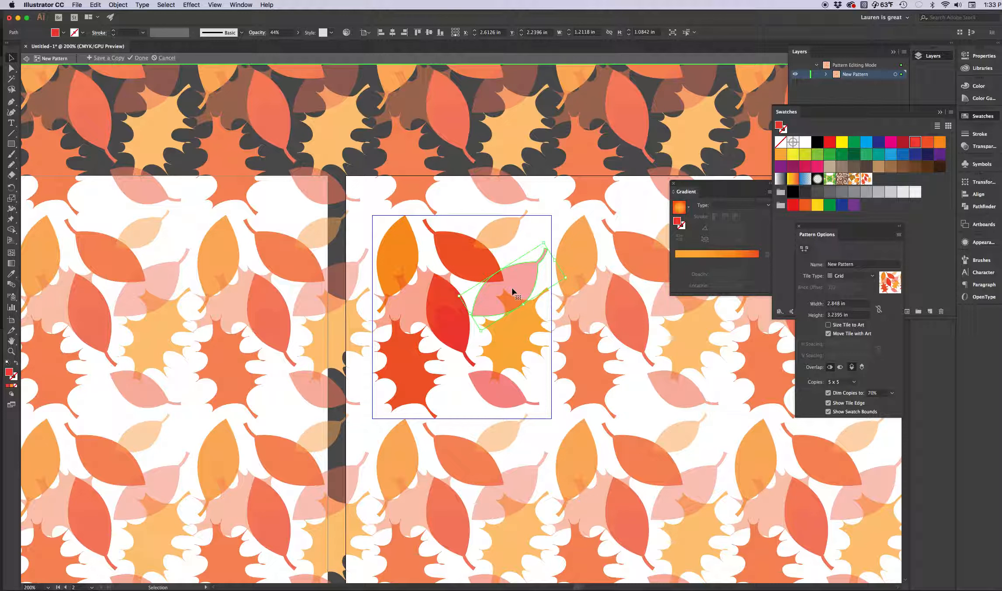
# Enlarge the orange-red lobed leaf slightly and shift it left so it crosses the tile's left edge.
pyautogui.click(411, 378)
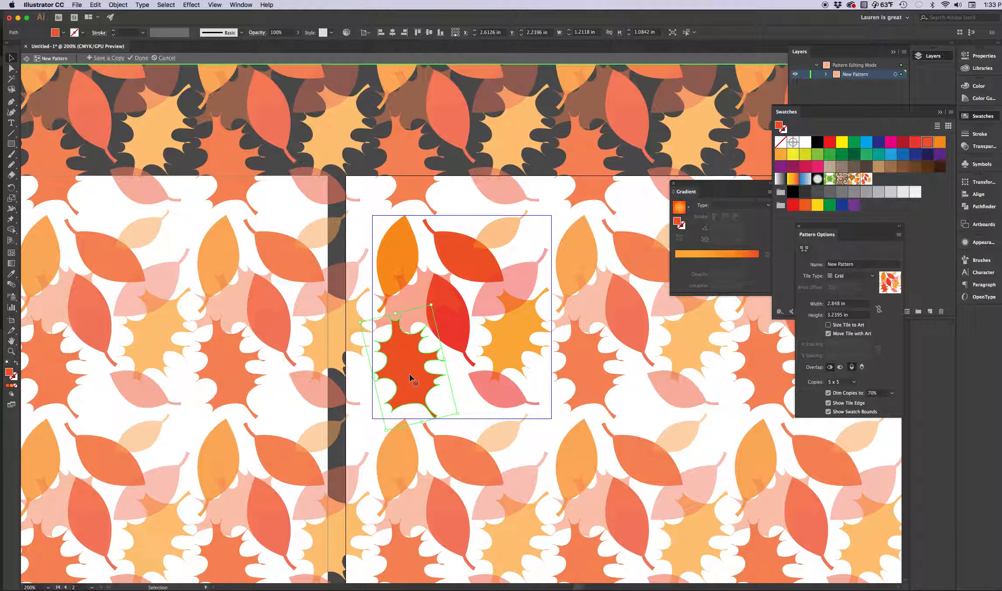
pyautogui.moveTo(458, 412); pyautogui.dragTo(477, 425)
pyautogui.moveTo(420, 385); pyautogui.dragTo(408, 387)
# Duplicate the small translucent orange leaf down beside the orange-red lobed leaf near the tile's bottom edge and rotate the copy.
pyautogui.click(502, 228)
pyautogui.moveTo(503, 232); pyautogui.dragTo(457, 400)
pyautogui.moveTo(481, 368); pyautogui.dragTo(459, 412)
# Place a rotated copy of the small translucent red leaf at the tile's upper right corner and adjust the neighbouring translucent orange leaf slightly.
pyautogui.click(499, 393)
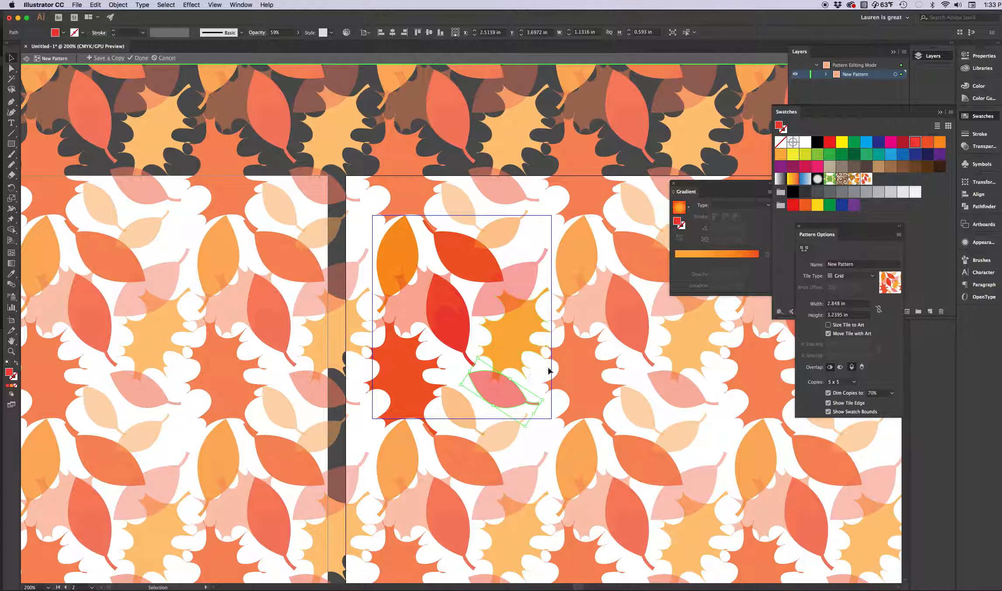
pyautogui.moveTo(493, 388); pyautogui.dragTo(564, 265)
pyautogui.click(499, 237)
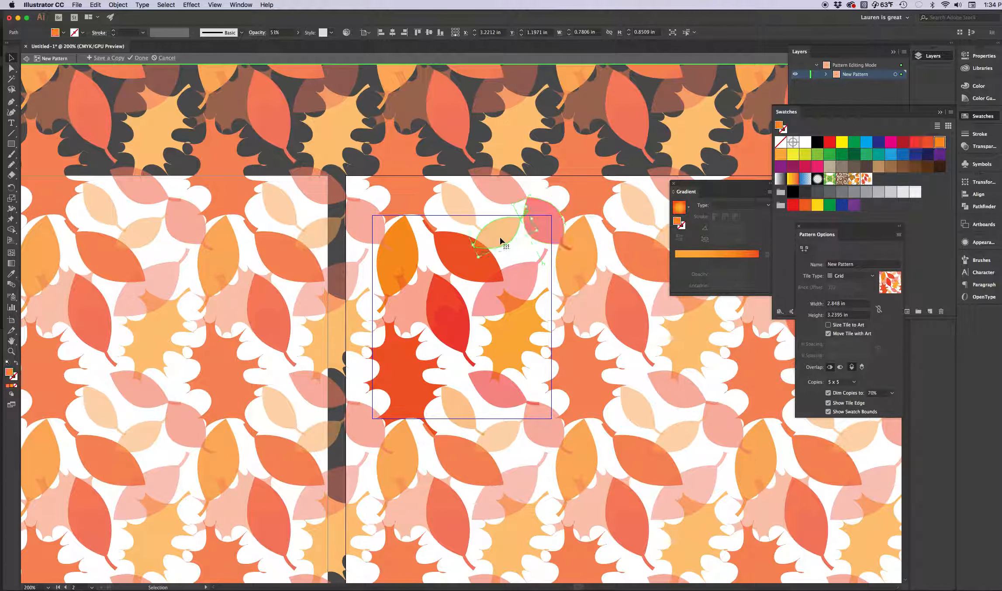
pyautogui.moveTo(502, 222); pyautogui.dragTo(498, 218)
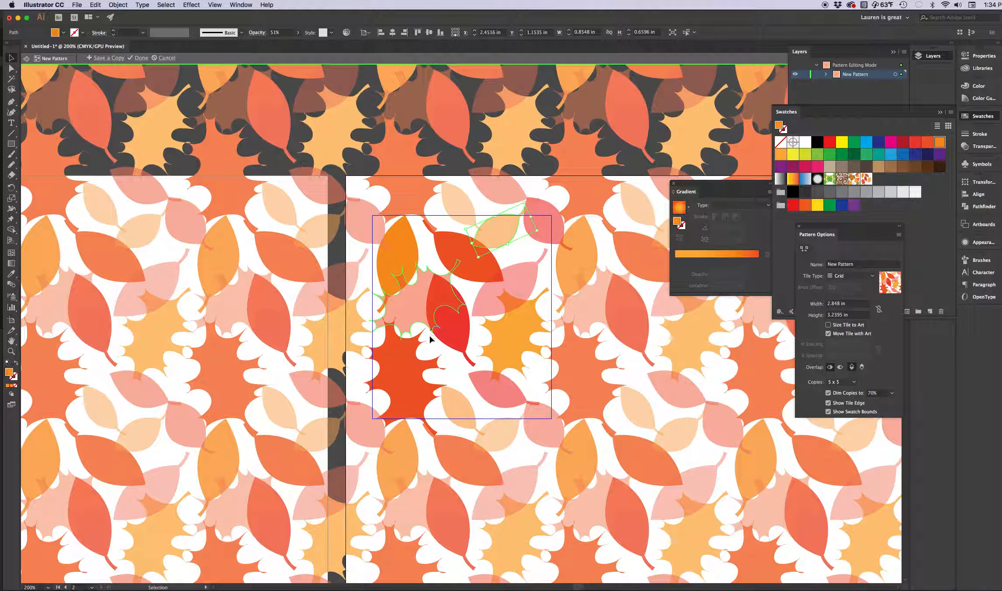
# Duplicate the solid orange oval leaf below the large red leaf, rotating the copy diagonally and scaling it down slightly.
pyautogui.click(402, 258)
pyautogui.moveTo(401, 248); pyautogui.dragTo(453, 372)
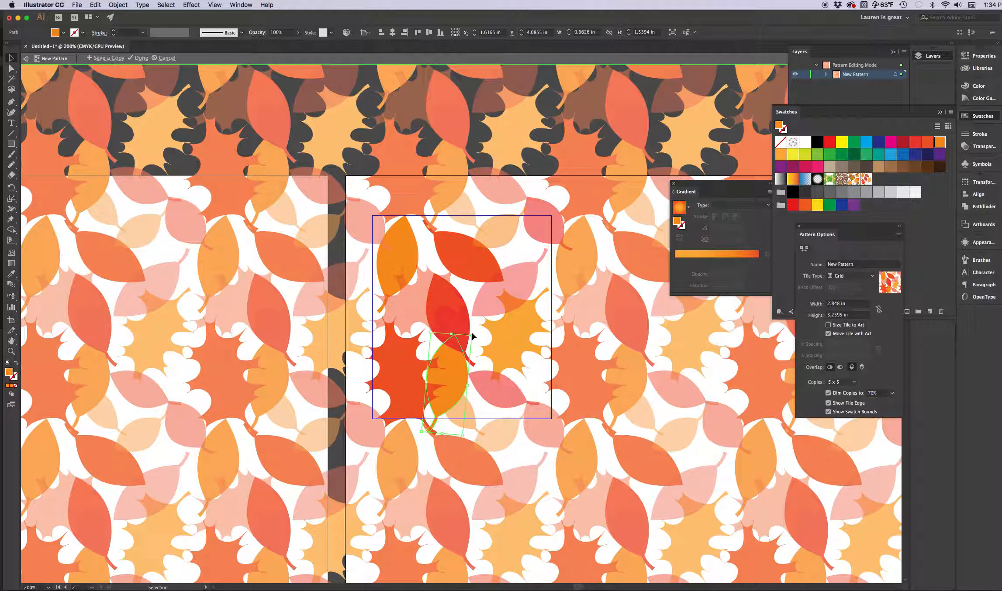
pyautogui.moveTo(474, 333); pyautogui.dragTo(449, 387)
pyautogui.moveTo(482, 349); pyautogui.dragTo(464, 363)
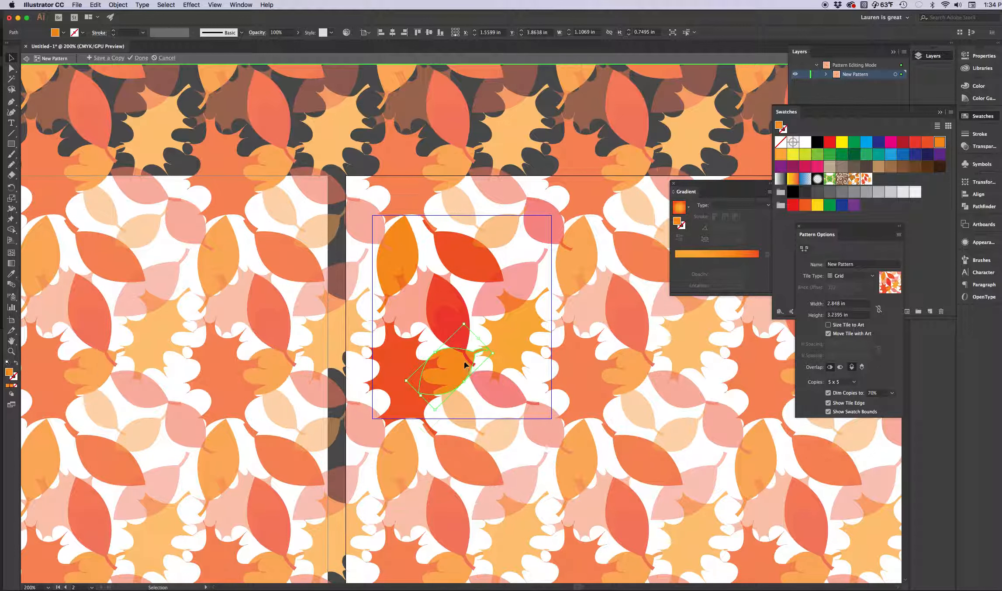
pyautogui.moveTo(412, 383); pyautogui.dragTo(412, 381)
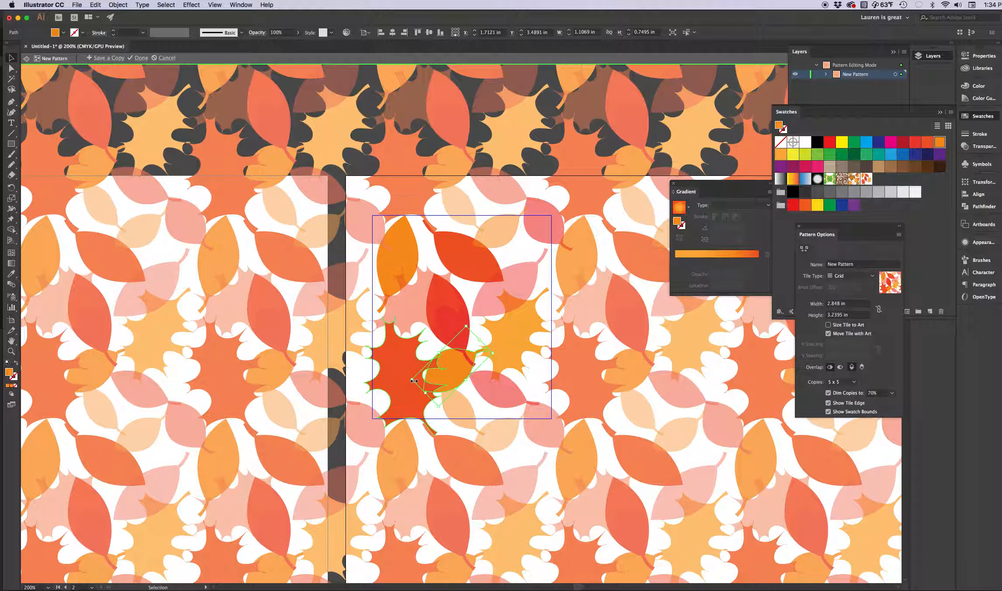
# Bring the diagonal orange leaf copy to the front at 58% opacity, and nudge the translucent red leaf at the tile's upper right corner.
pyautogui.rightClick(454, 369)
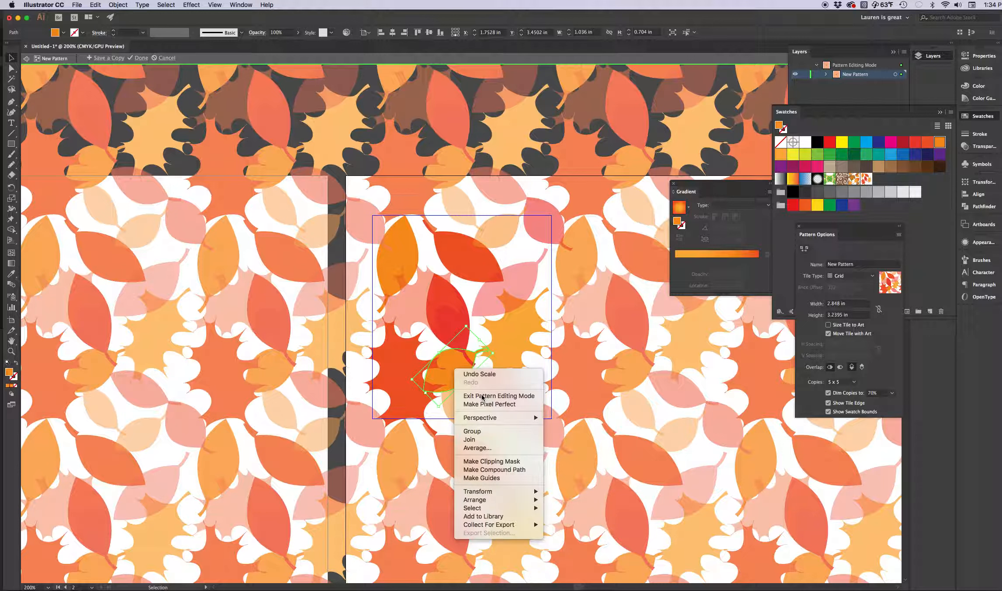
pyautogui.moveTo(484, 502)
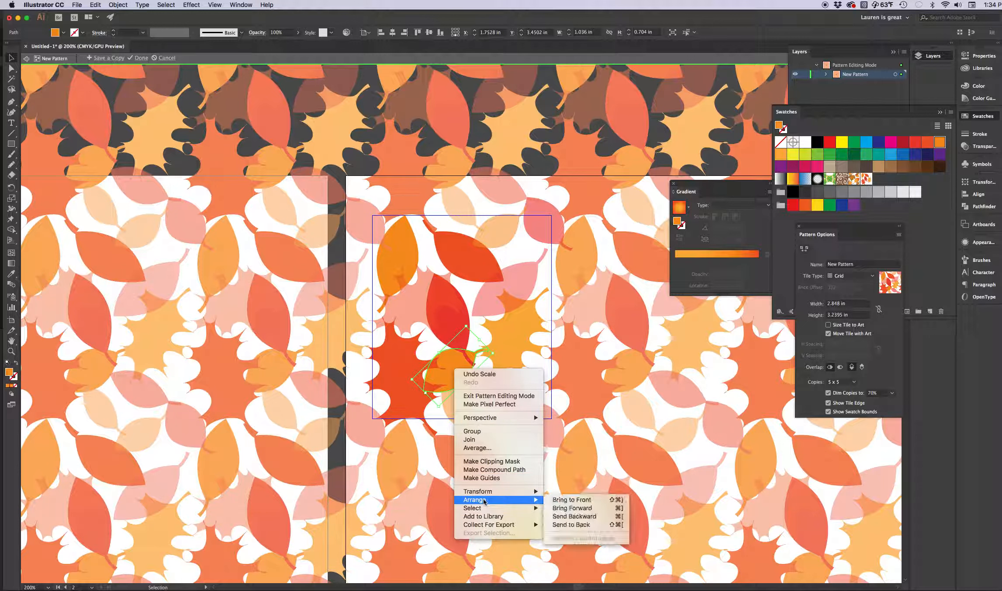
pyautogui.click(573, 503)
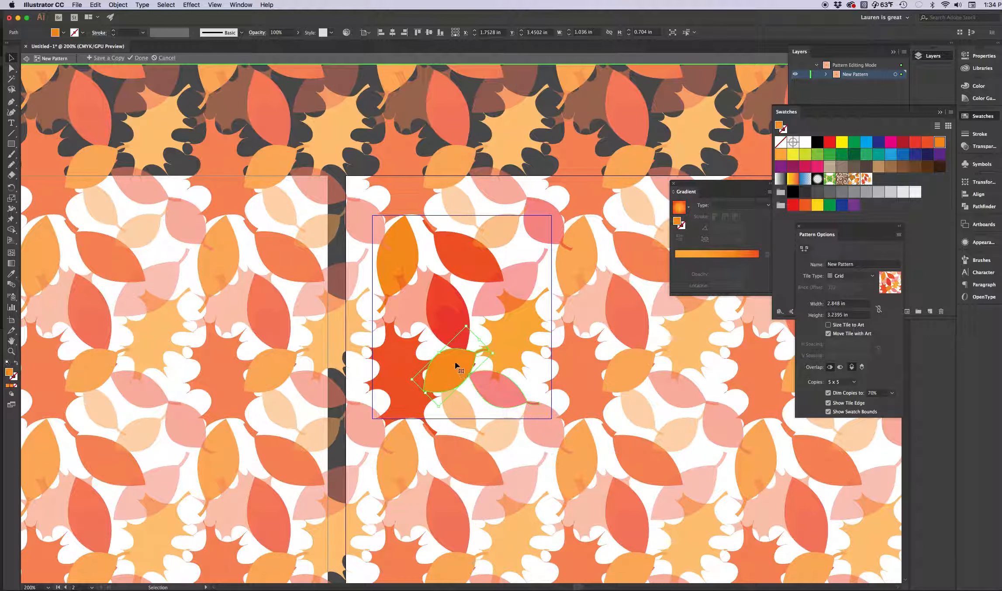
pyautogui.click(299, 34)
pyautogui.moveTo(298, 44); pyautogui.dragTo(283, 47)
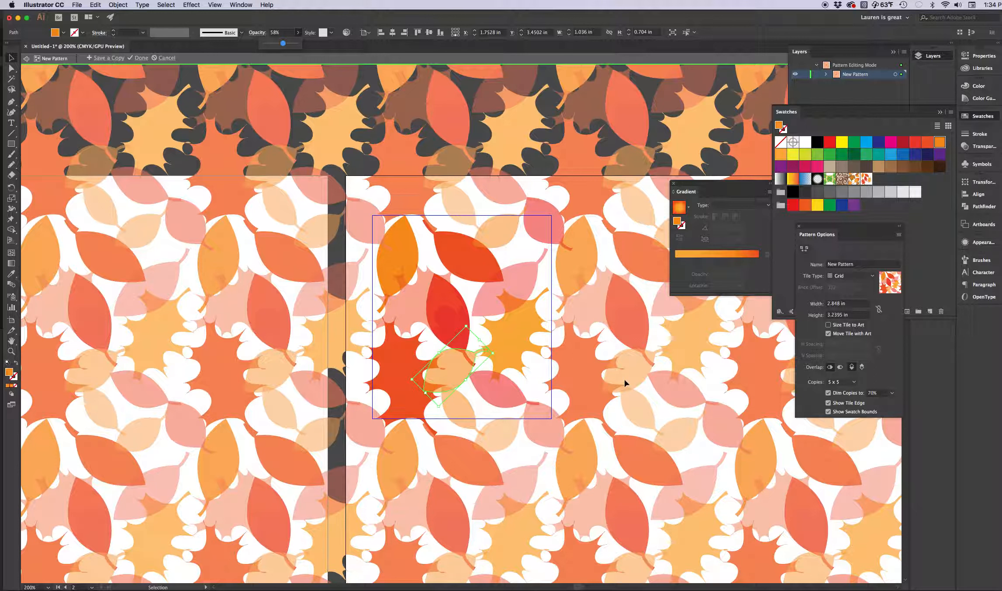
pyautogui.moveTo(538, 232); pyautogui.dragTo(539, 238)
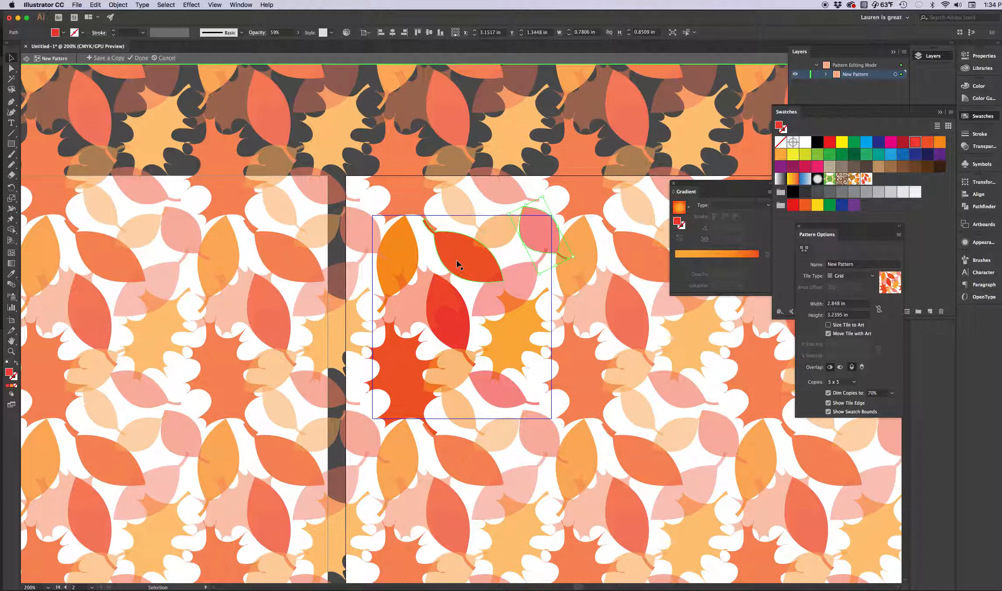
pyautogui.click(395, 387)
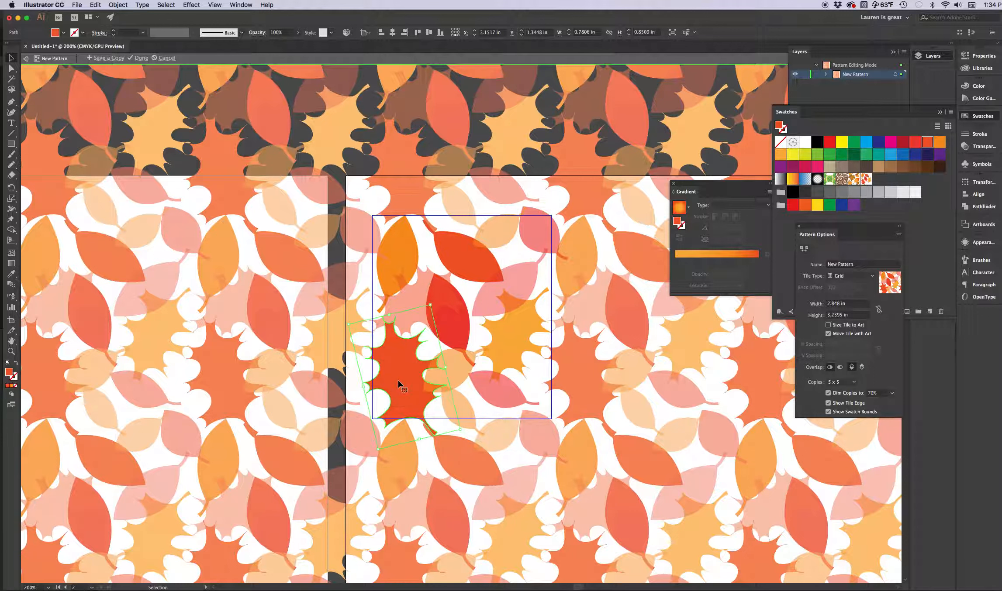
pyautogui.keyDown('shift'); pyautogui.click(505, 351); pyautogui.keyUp('shift')
pyautogui.keyDown('shift'); pyautogui.click(405, 256); pyautogui.keyUp('shift')
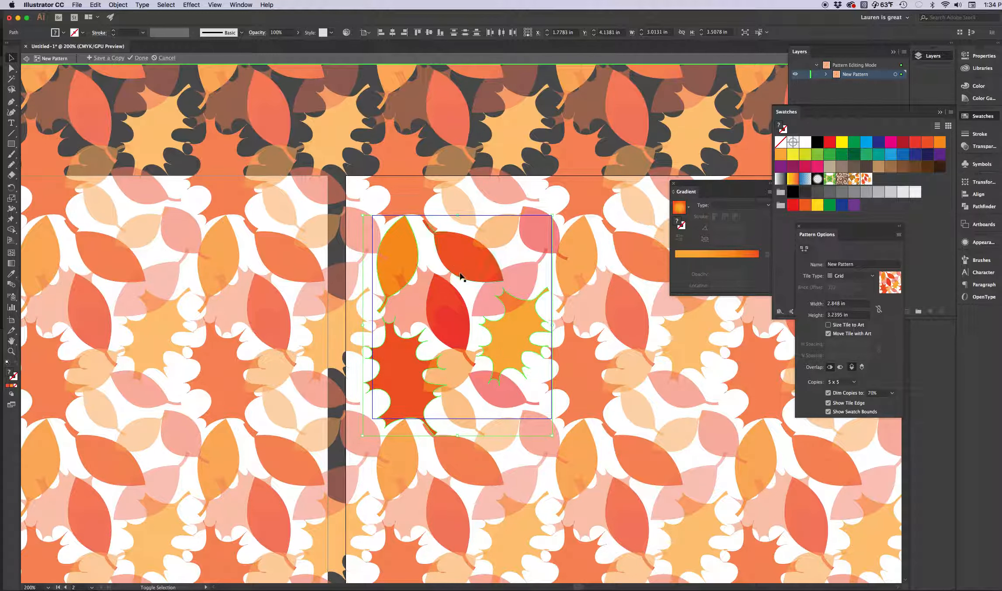
pyautogui.keyDown('shift'); pyautogui.click(455, 323); pyautogui.keyUp('shift')
pyautogui.keyDown('shift'); pyautogui.click(408, 307); pyautogui.keyUp('shift')
# Set the opacity of the solid orange oval, orange-red oval, yellow-orange lobed and orange-red lobed leaves to 86%.
pyautogui.click(408, 255)
pyautogui.keyDown('shift'); pyautogui.click(461, 254); pyautogui.keyUp('shift')
pyautogui.keyDown('shift'); pyautogui.click(458, 311); pyautogui.keyUp('shift')
pyautogui.keyDown('shift'); pyautogui.click(510, 345); pyautogui.keyUp('shift')
pyautogui.keyDown('shift'); pyautogui.click(396, 368); pyautogui.keyUp('shift')
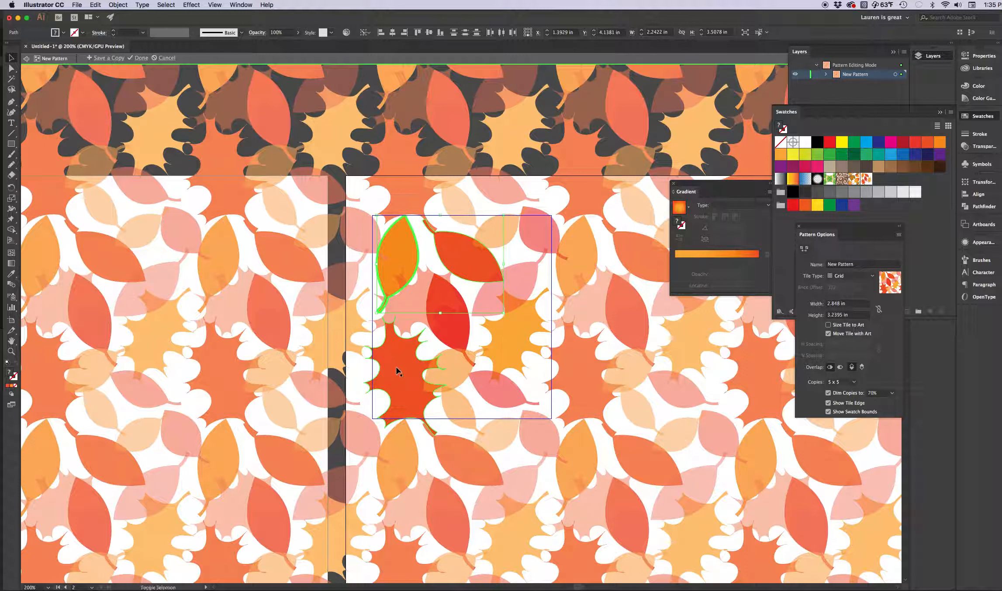
pyautogui.keyDown('shift'); pyautogui.click(397, 367); pyautogui.keyUp('shift')
pyautogui.keyDown('shift'); pyautogui.click(516, 352); pyautogui.keyUp('shift')
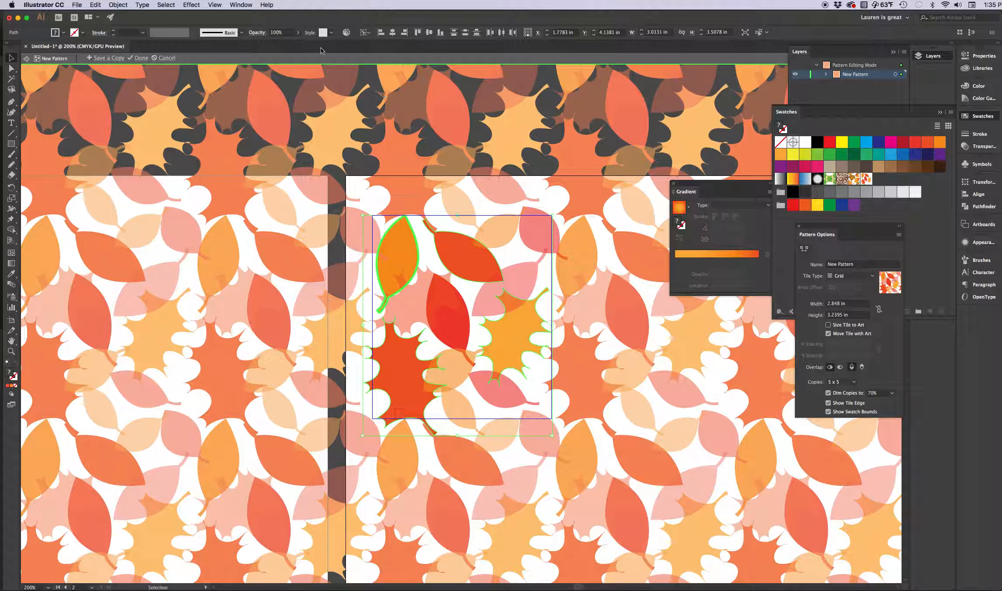
pyautogui.click(297, 32)
pyautogui.click(287, 44)
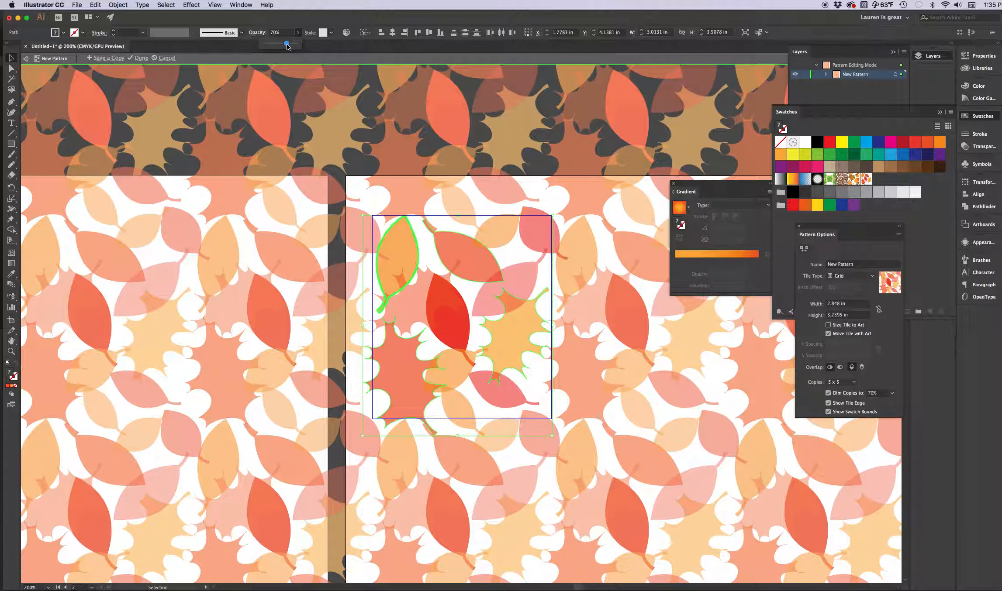
pyautogui.moveTo(287, 44); pyautogui.dragTo(292, 44)
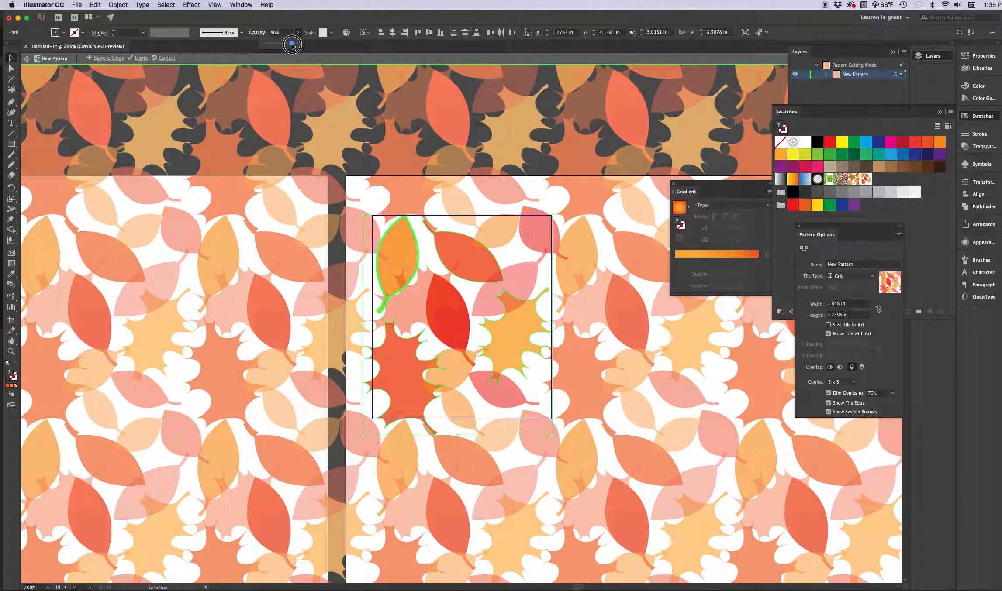
# Set the large red leaf's opacity to 78%.
pyautogui.click(450, 321)
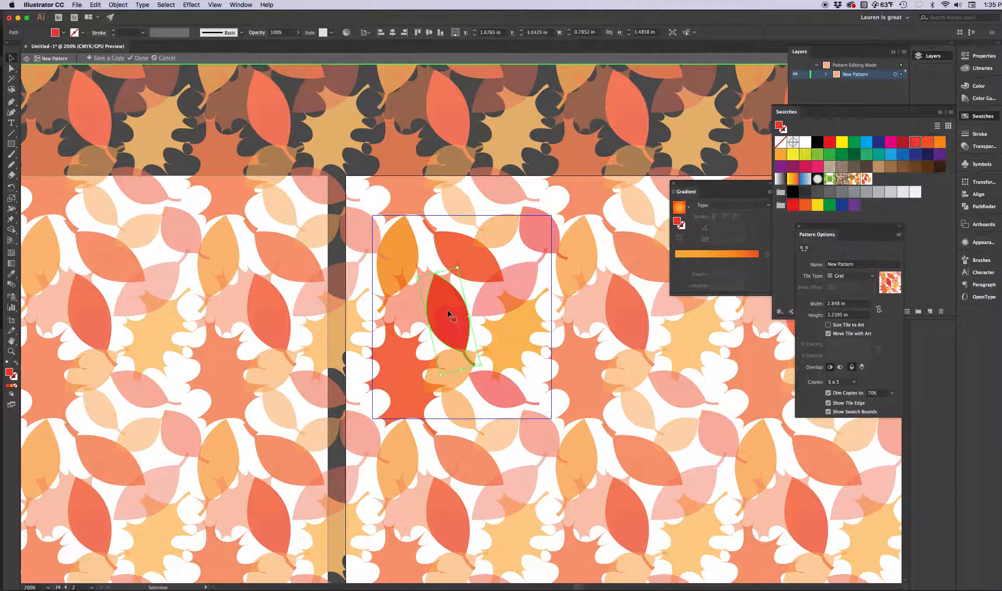
pyautogui.click(297, 32)
pyautogui.moveTo(296, 44); pyautogui.dragTo(288, 47)
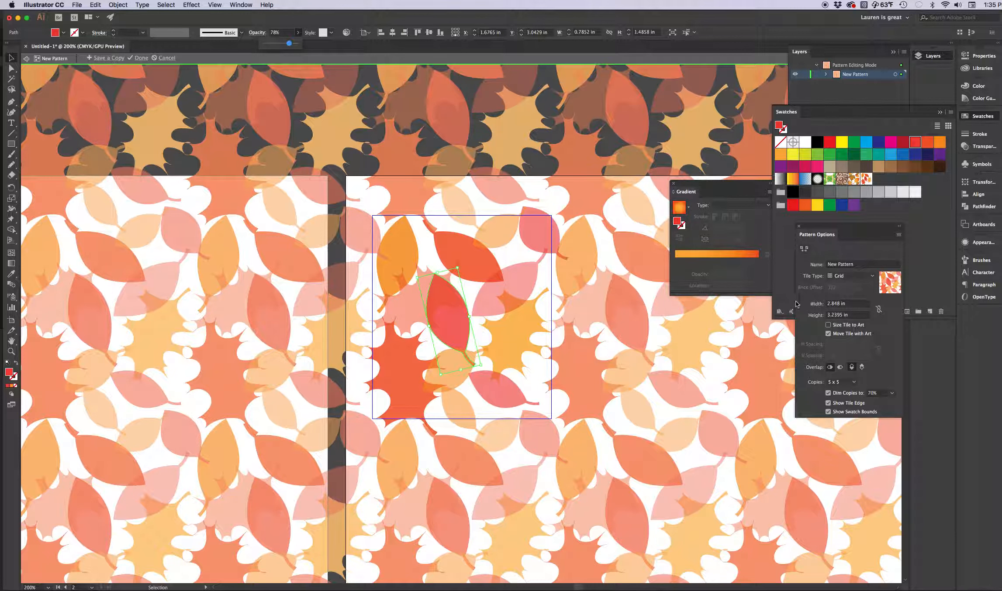
# Name the pattern "falling leaves".
pyautogui.click(863, 264)
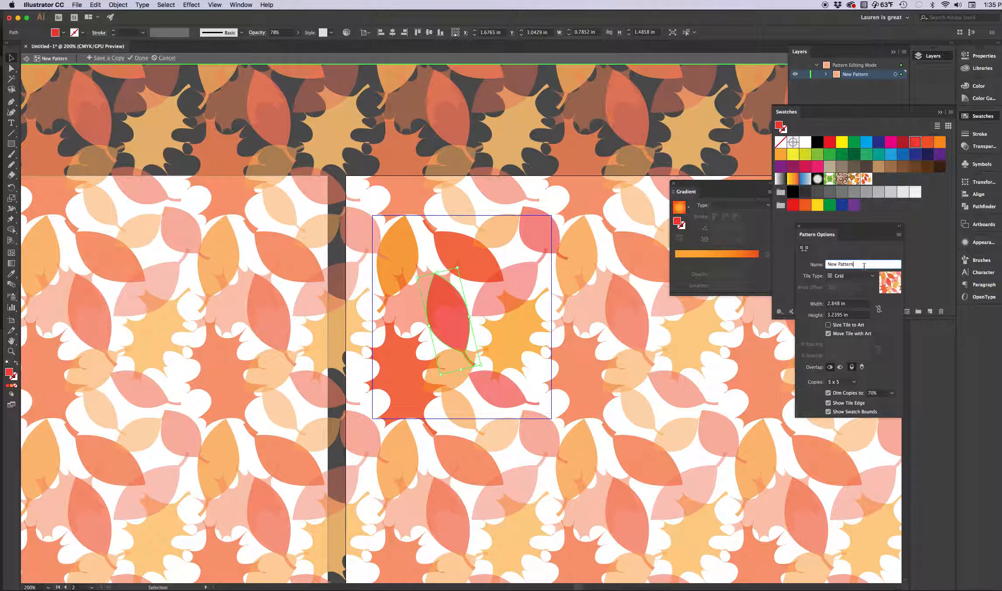
pyautogui.tripleClick(863, 265)
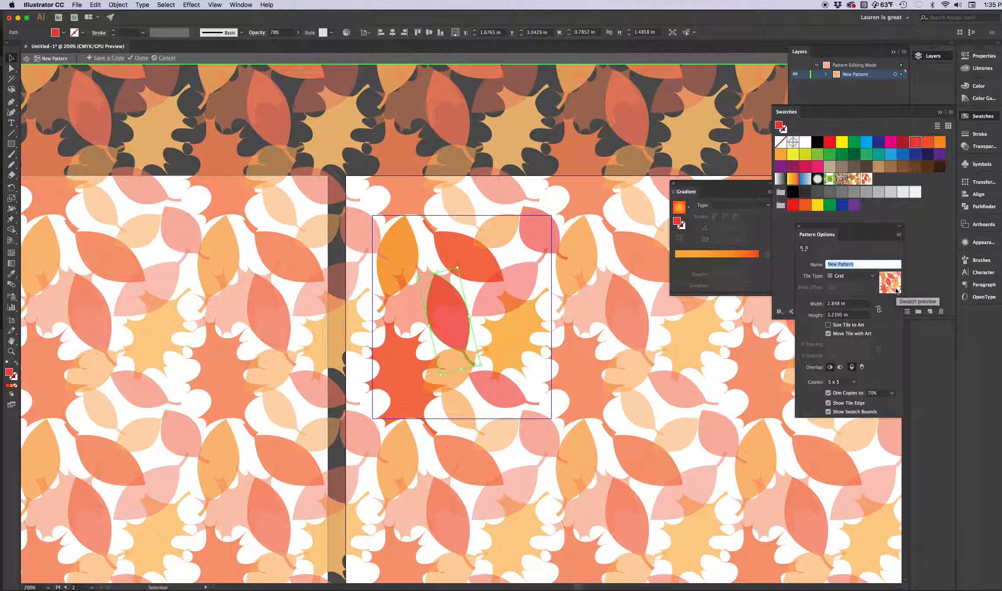
pyautogui.write('falling leaves')
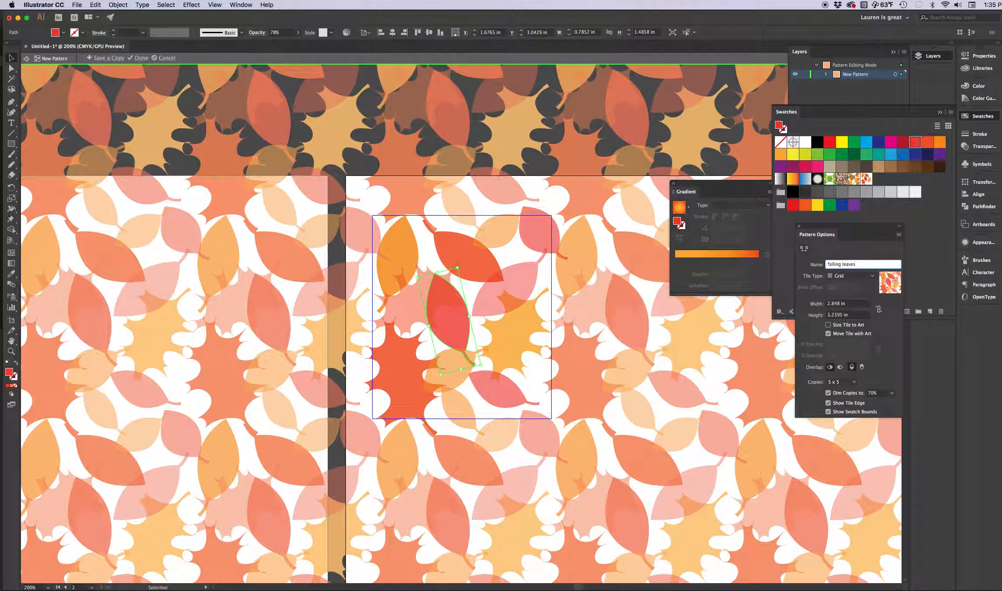
pyautogui.press('Return')
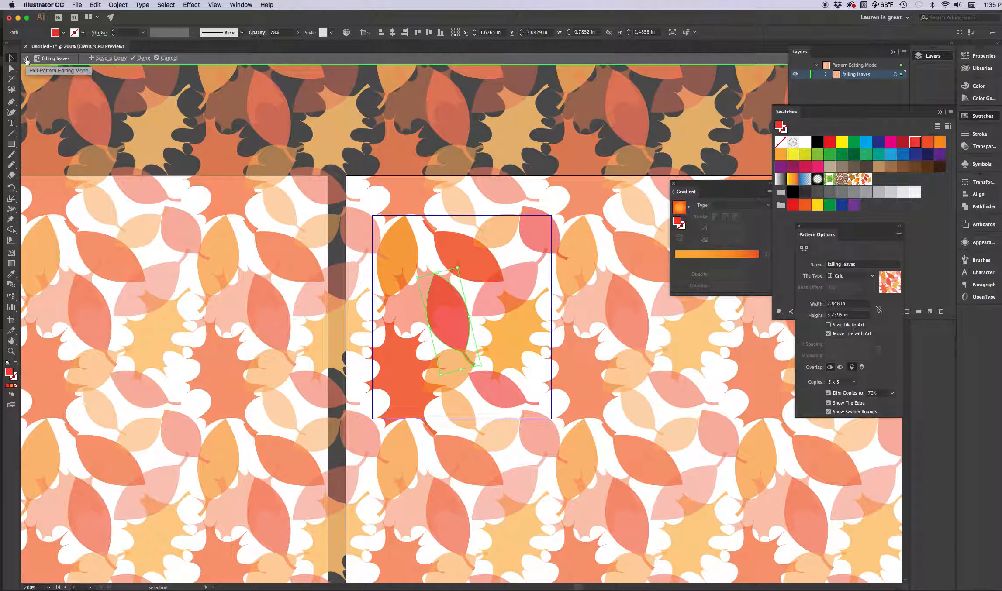
# Exit pattern editing mode and fill the large patterned rectangle with the falling leaves swatch.
pyautogui.click(27, 59)
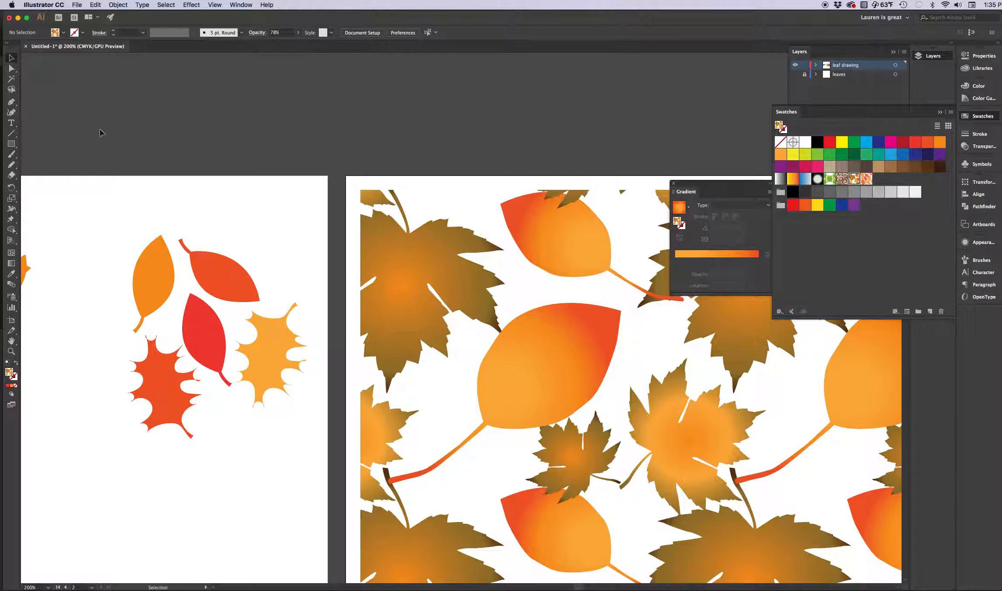
pyautogui.click(414, 331)
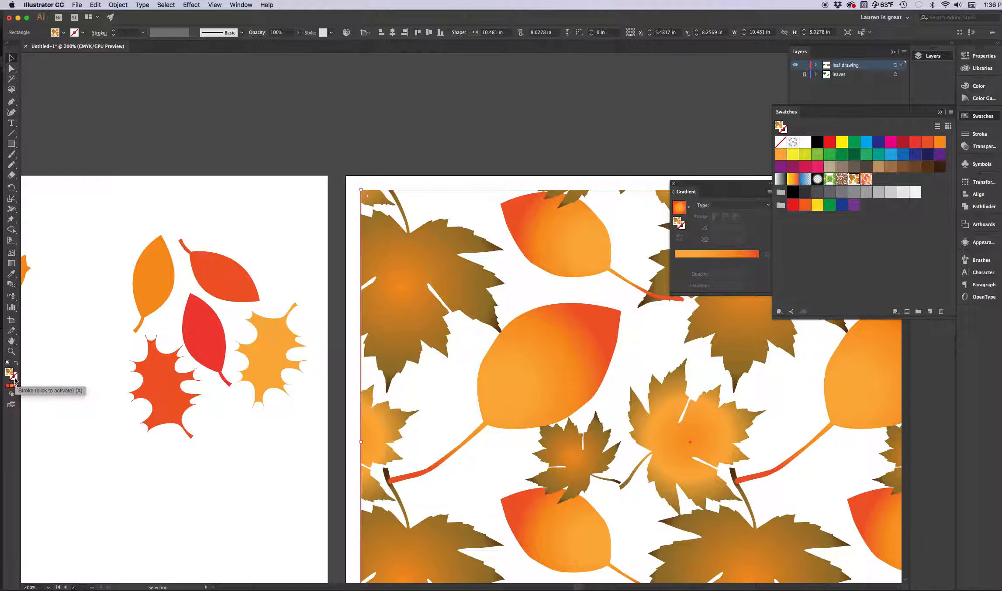
pyautogui.click(866, 179)
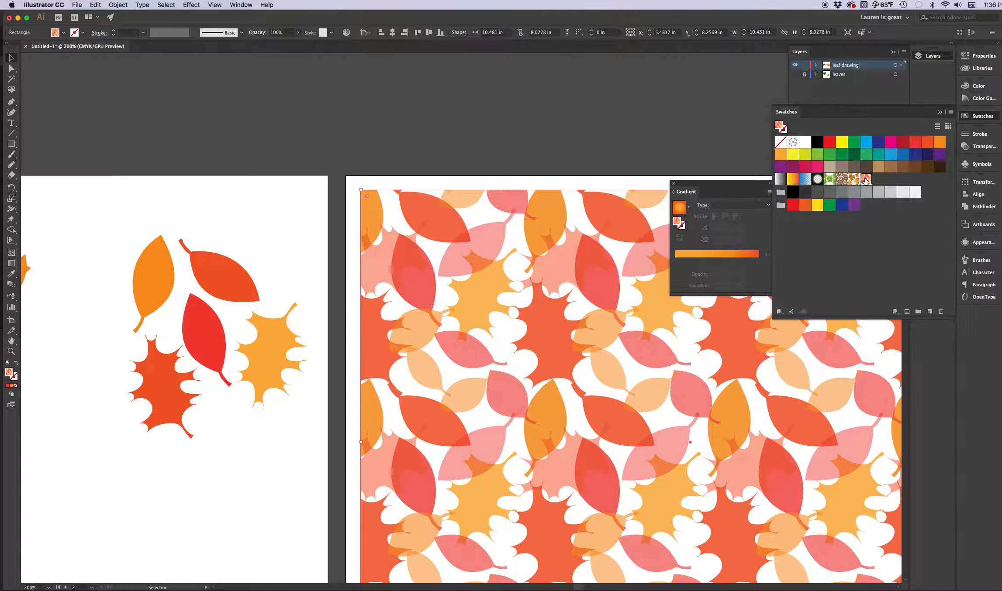